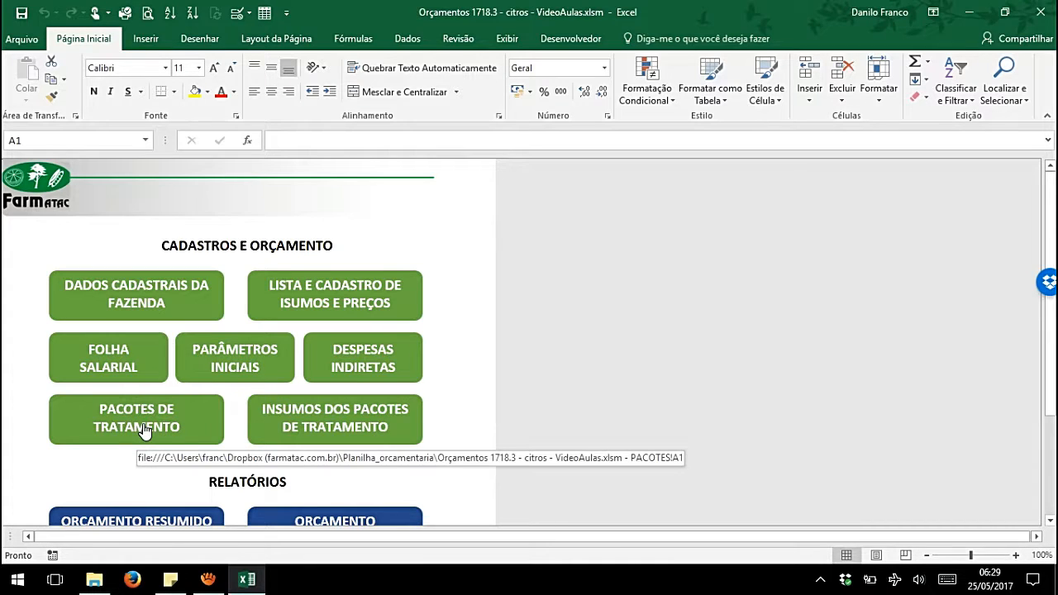
Open the treatment packages register and set the target in row 14 to Adubação Solo
click(143, 430)
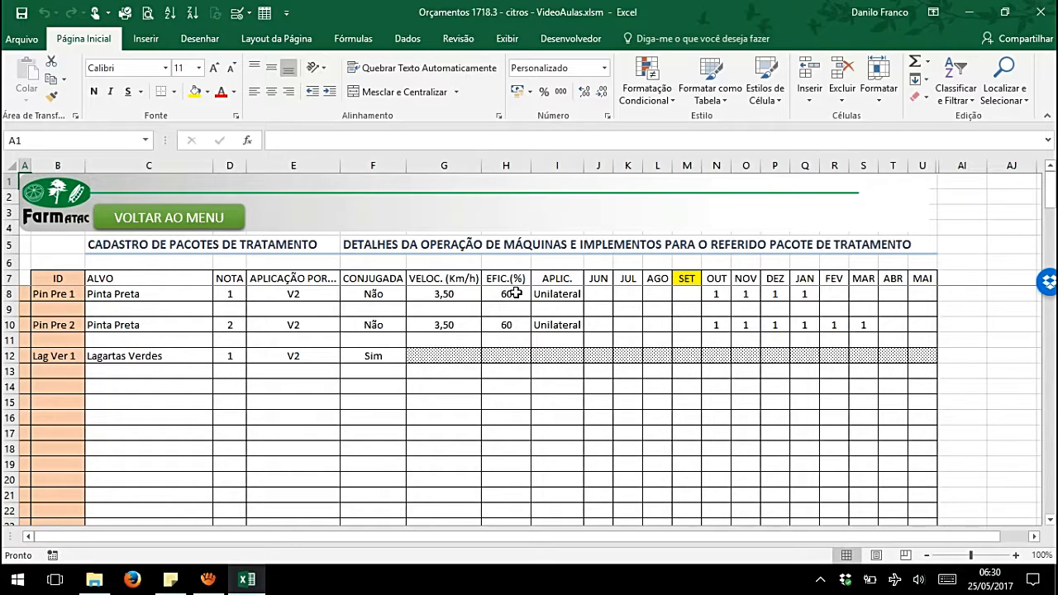
click(180, 223)
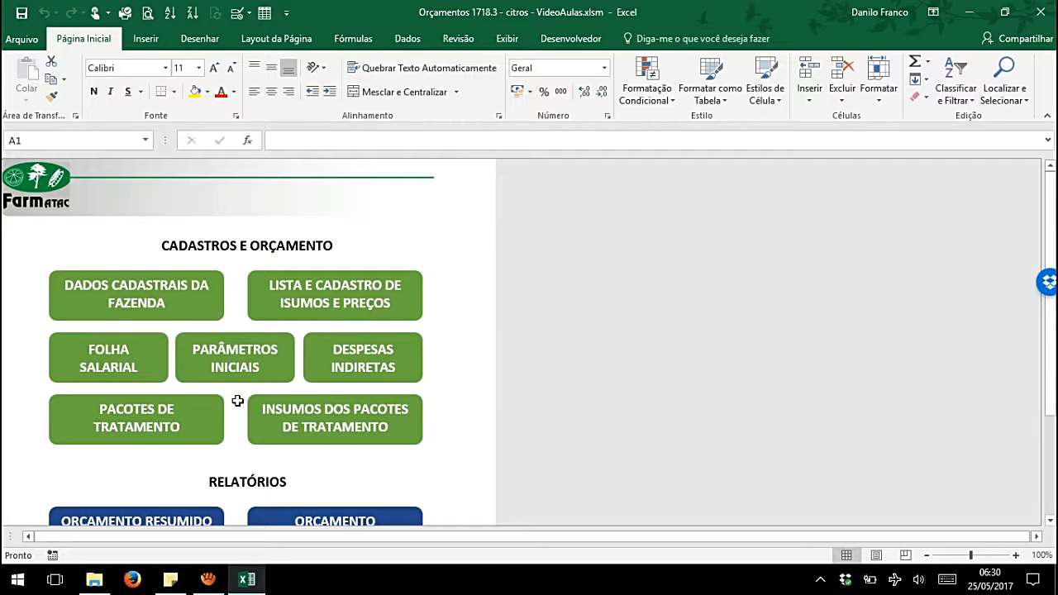
click(121, 427)
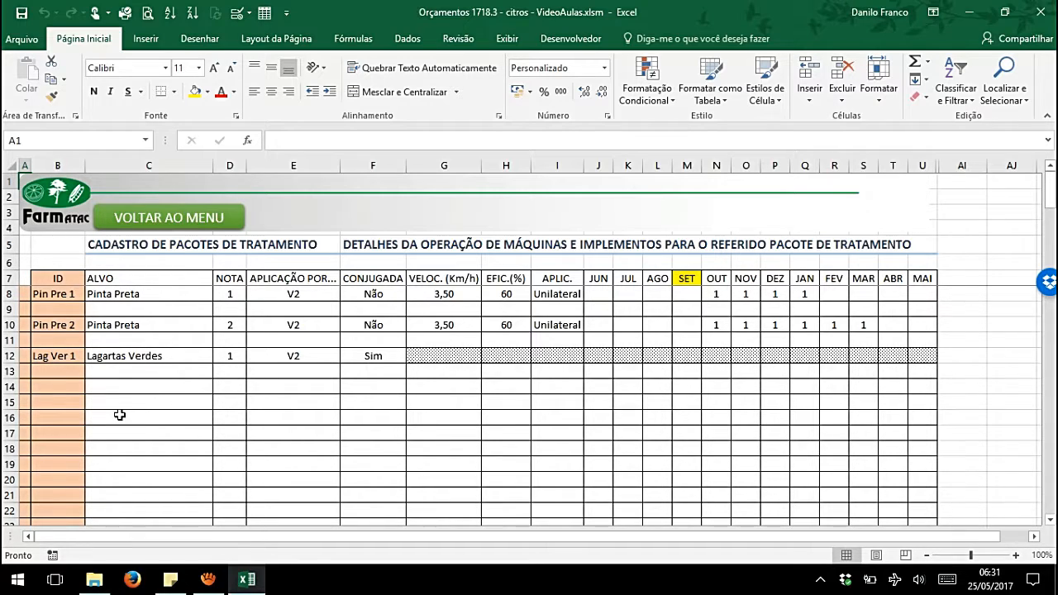
click(122, 388)
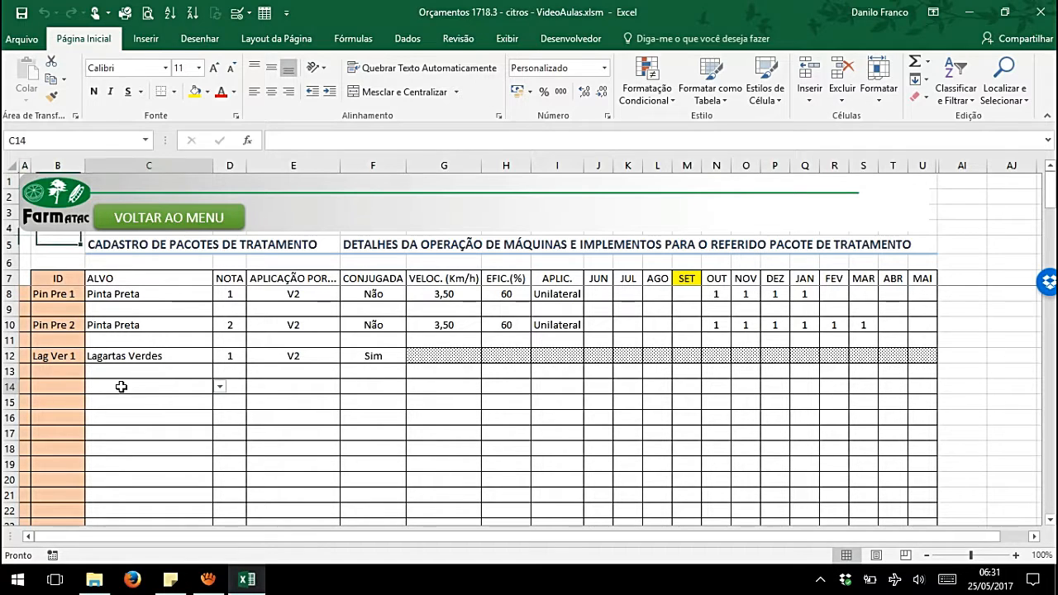
click(220, 387)
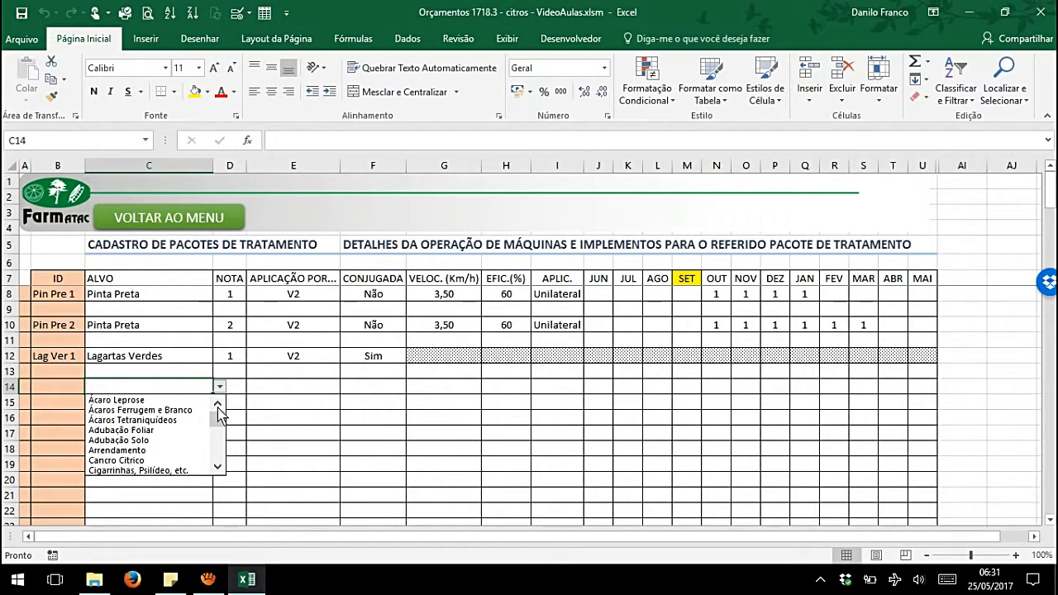
click(155, 446)
Set the Adubação Solo package's note to 1 and its application basis to Planta
click(236, 386)
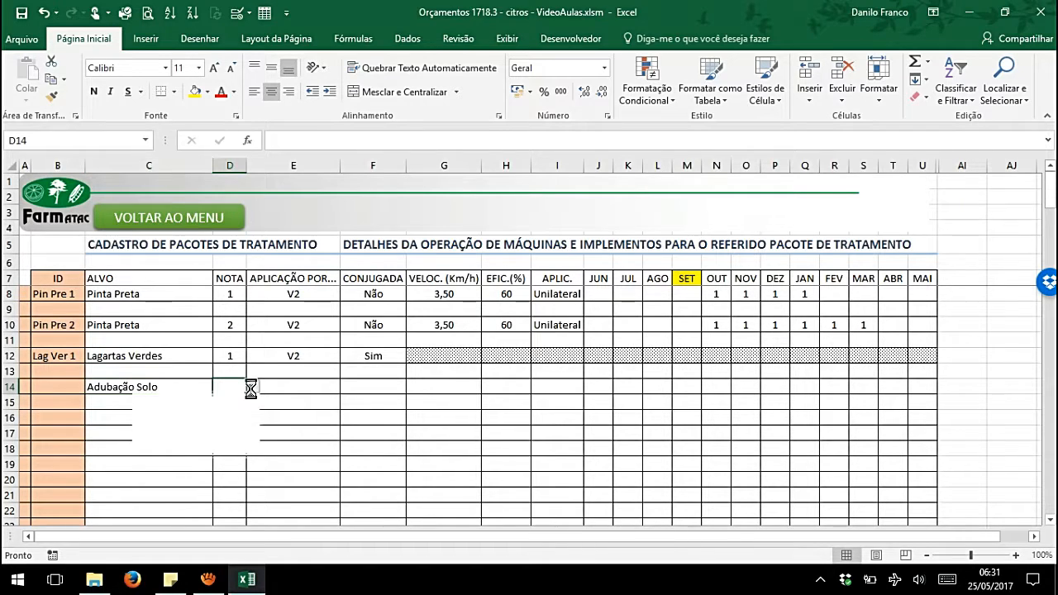
click(252, 387)
click(226, 401)
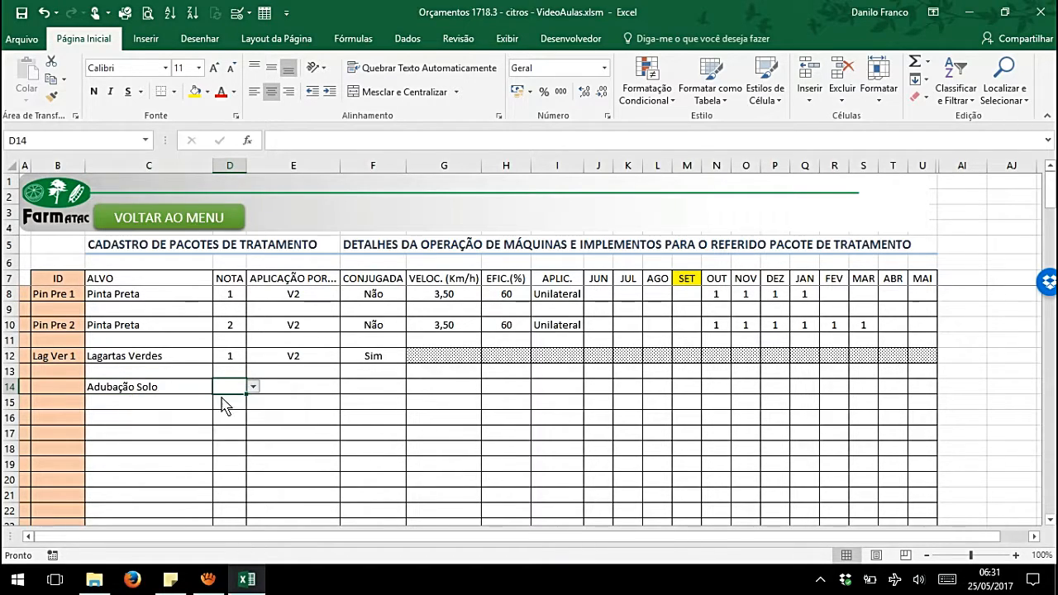
click(301, 387)
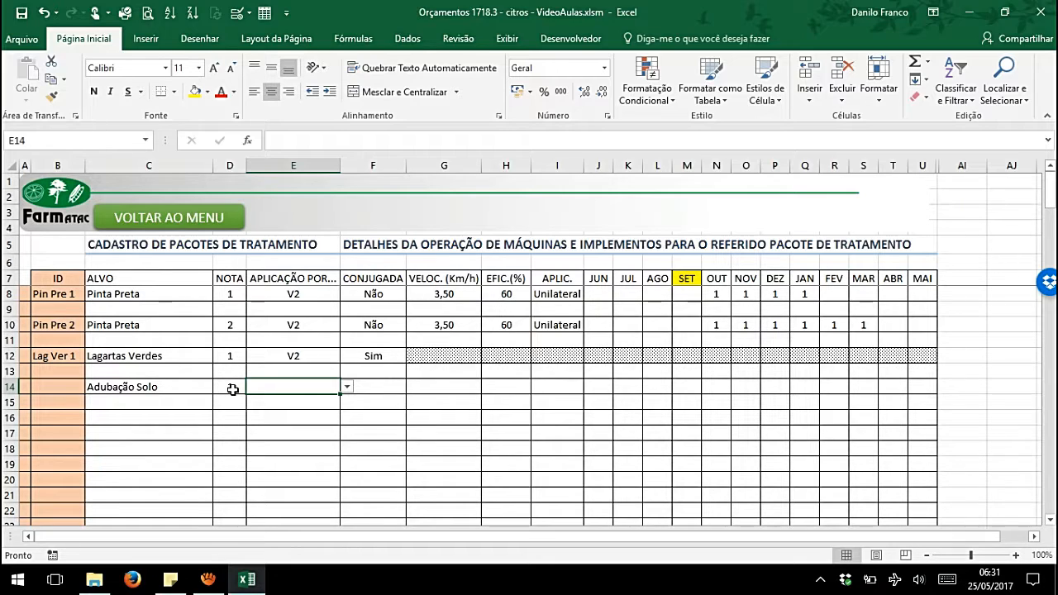
click(348, 388)
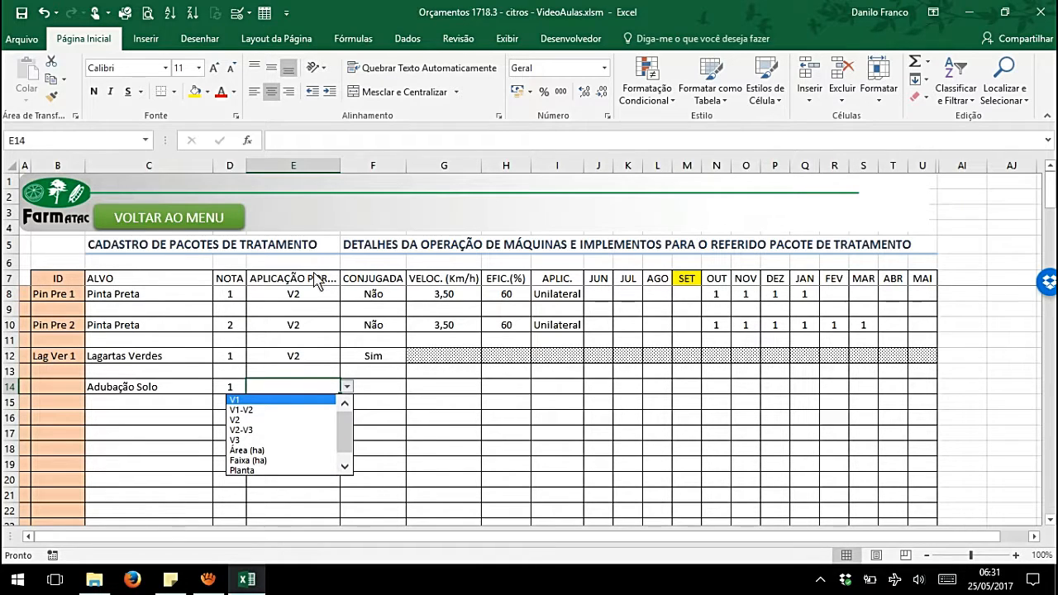
click(246, 470)
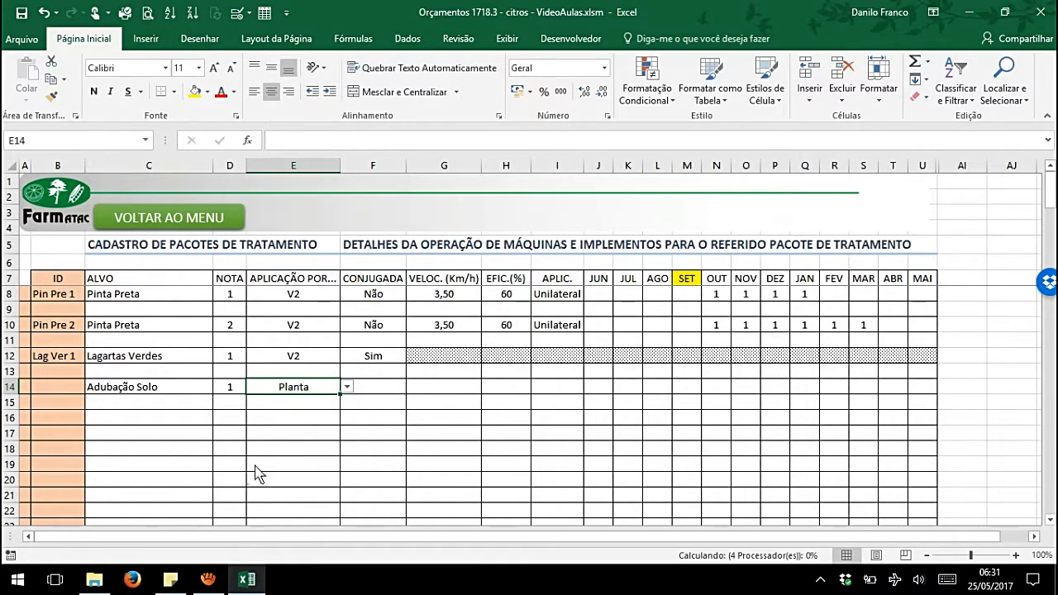
Set the Adubação Solo package's Conjugada option to Sim
click(381, 384)
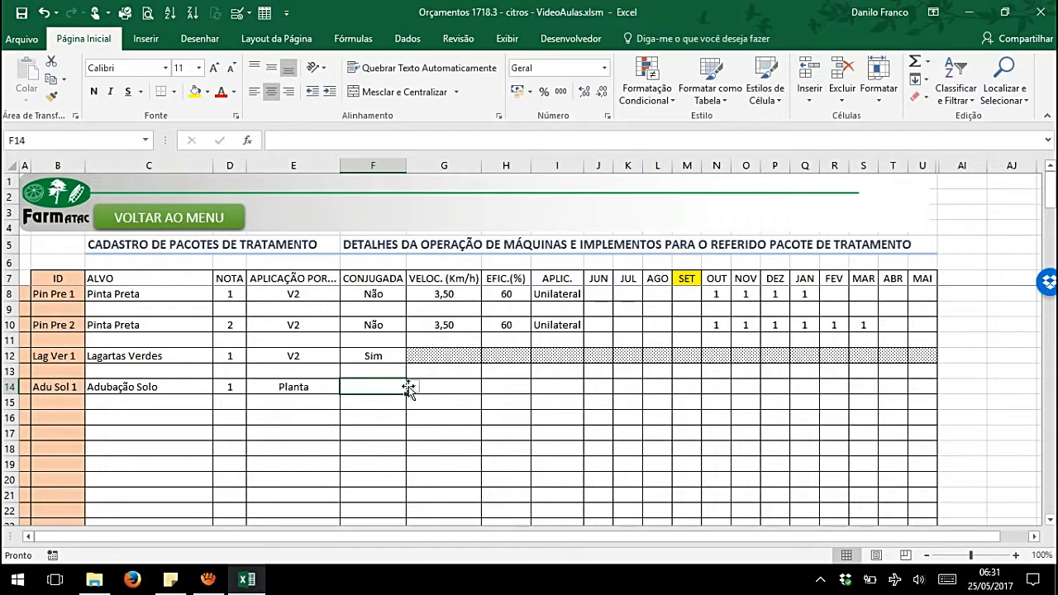
click(411, 387)
click(349, 401)
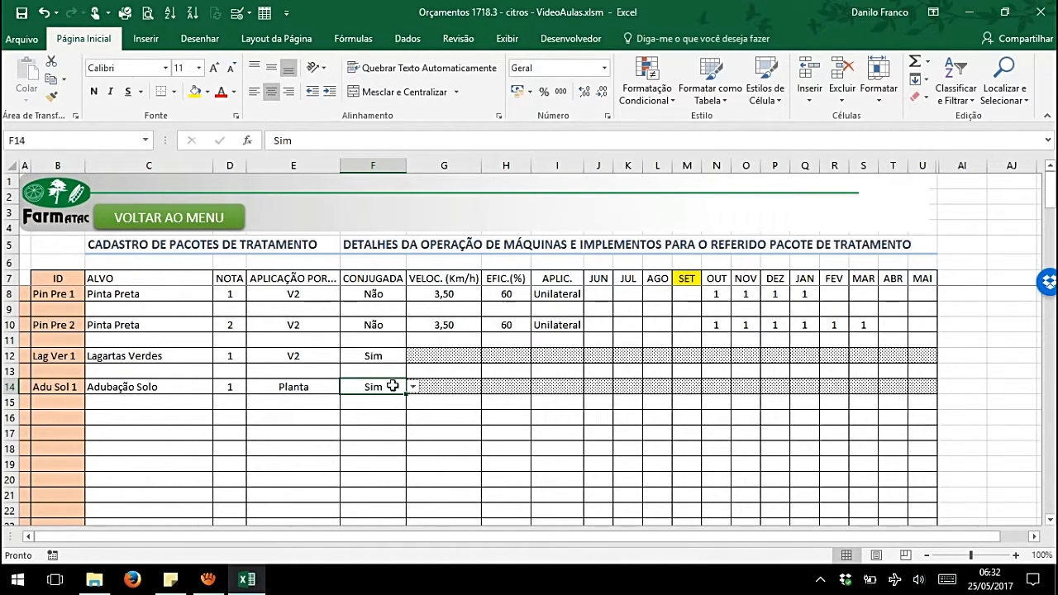
click(144, 400)
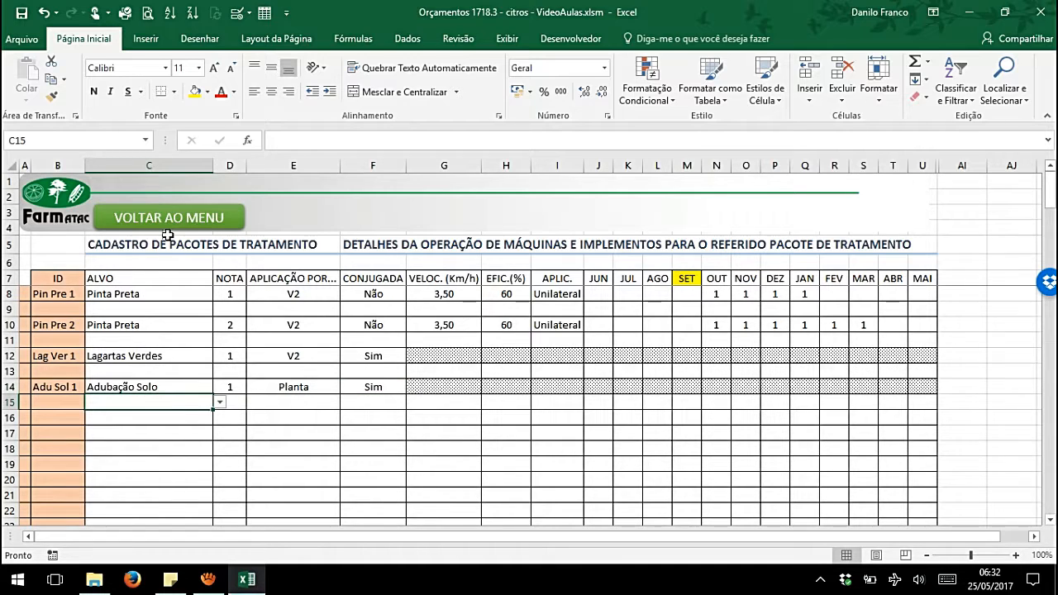
Go through the main menu to the treatment package inputs sheet and assign package Adu Sol 1 to row 18
click(143, 223)
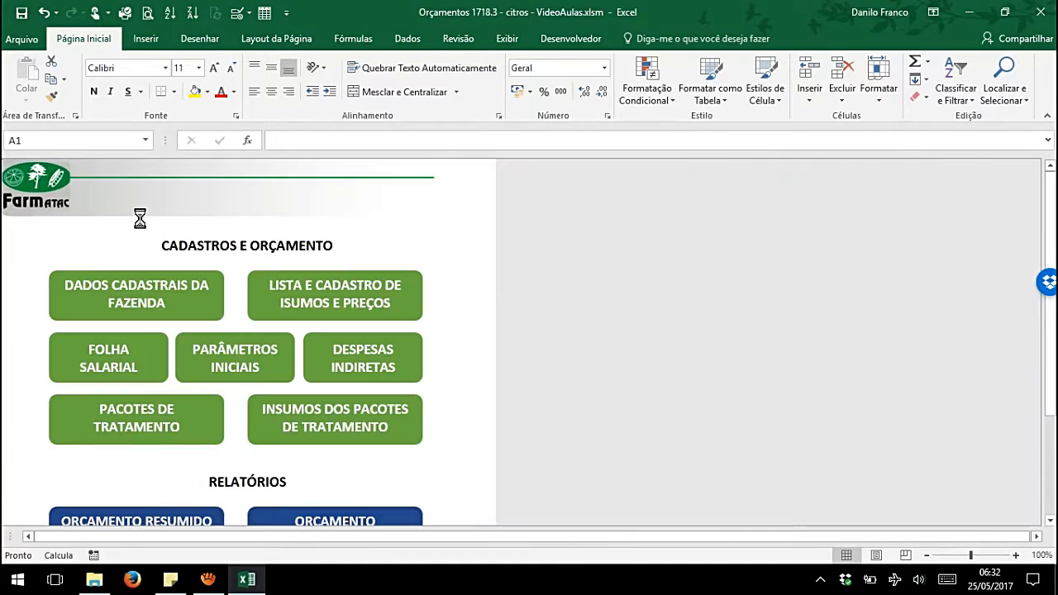
click(331, 432)
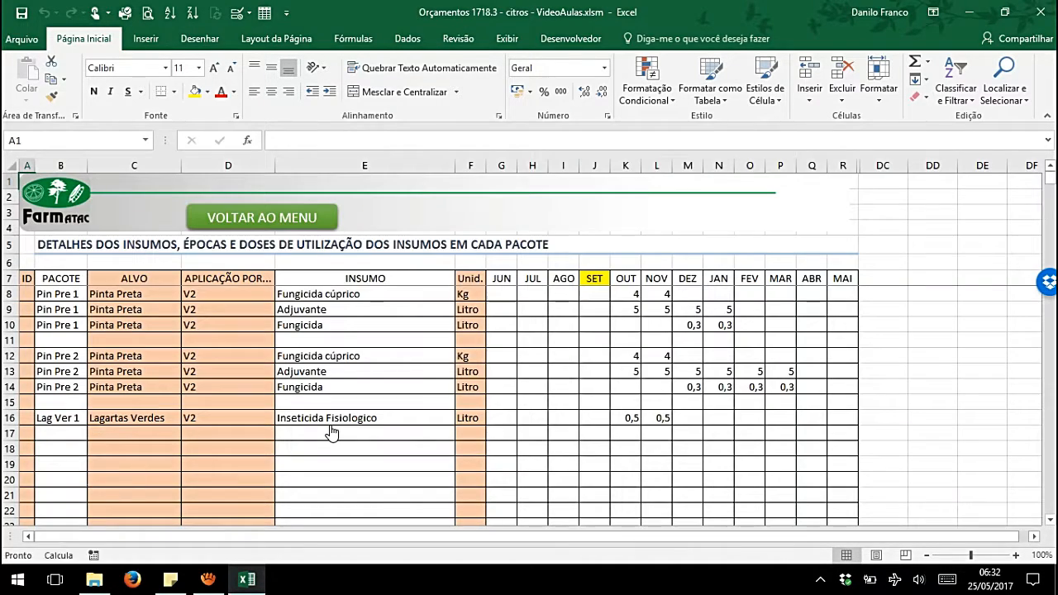
click(85, 448)
scroll(108, 397, down, 1)
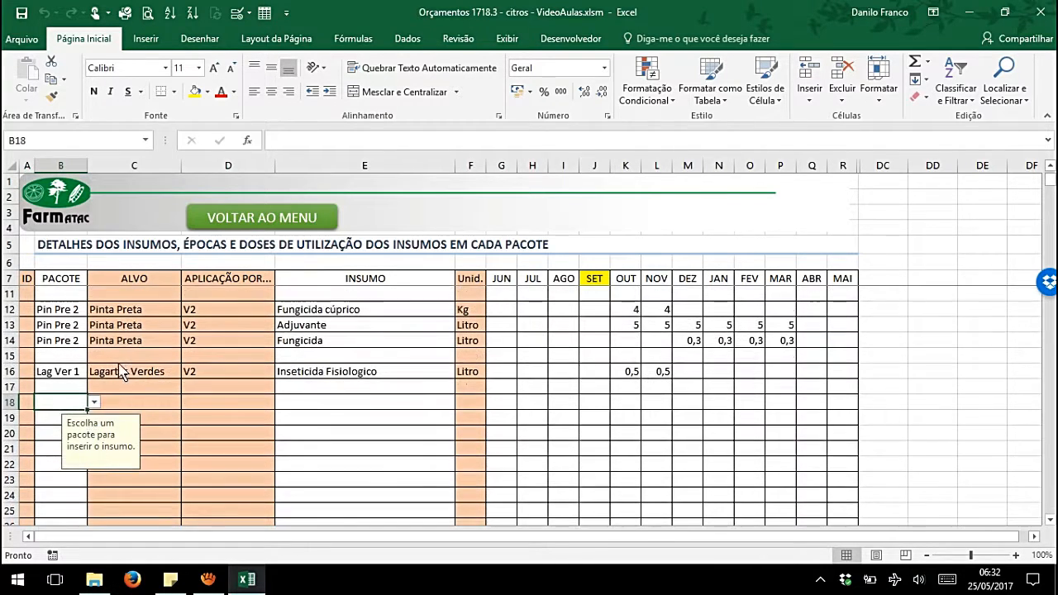
scroll(132, 351, up, 1)
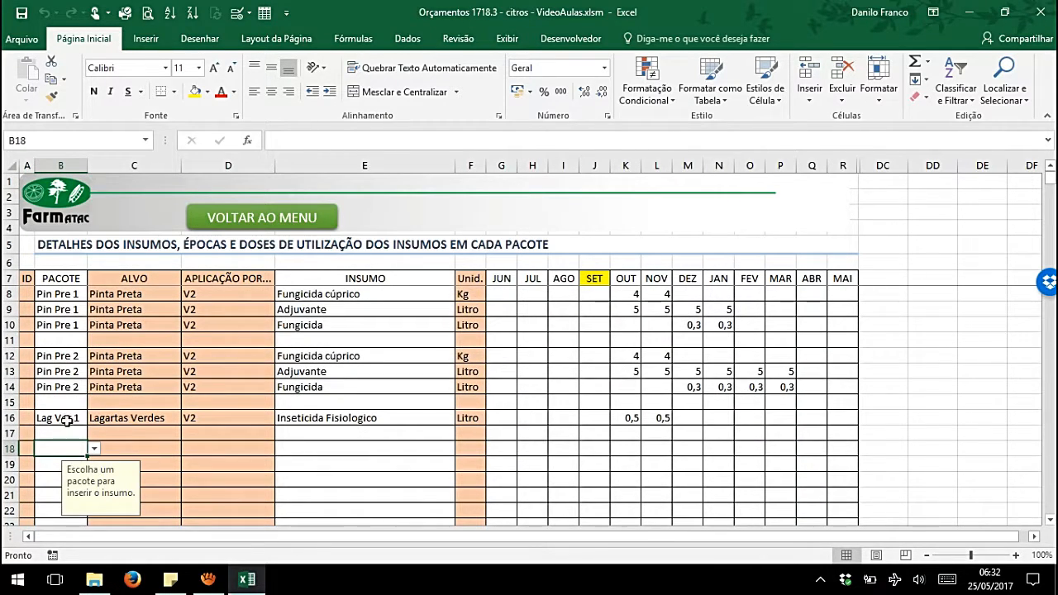
click(94, 449)
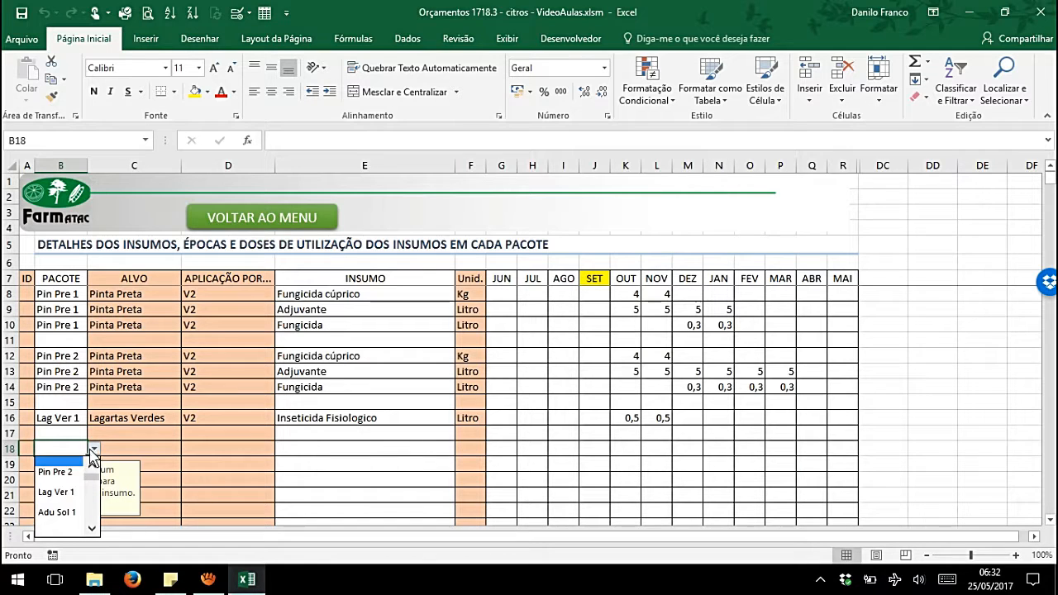
click(62, 514)
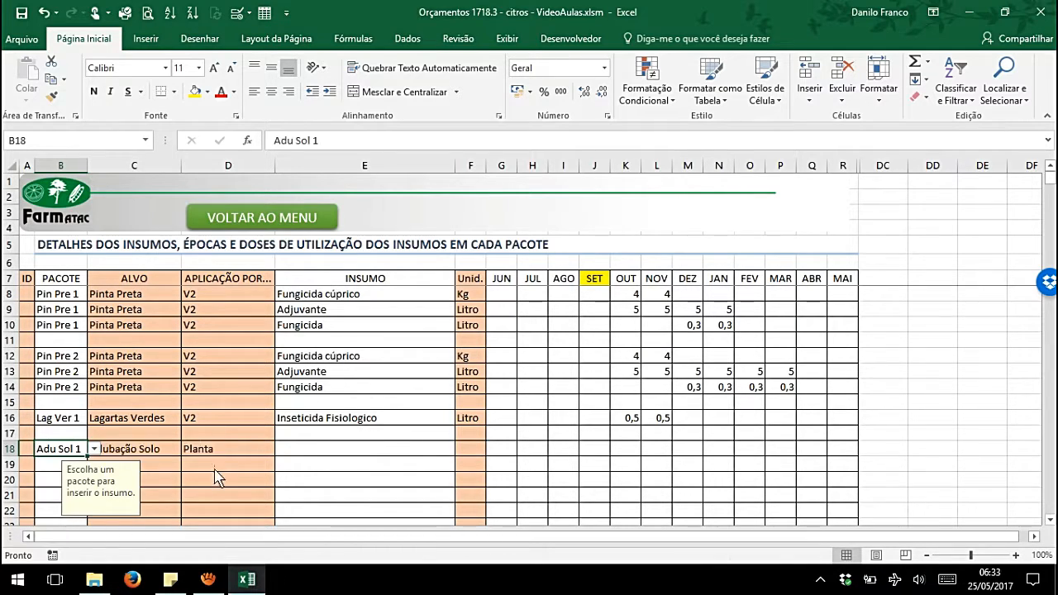
Choose Adubo as the input for the Adu Sol 1 package in row 18
click(316, 453)
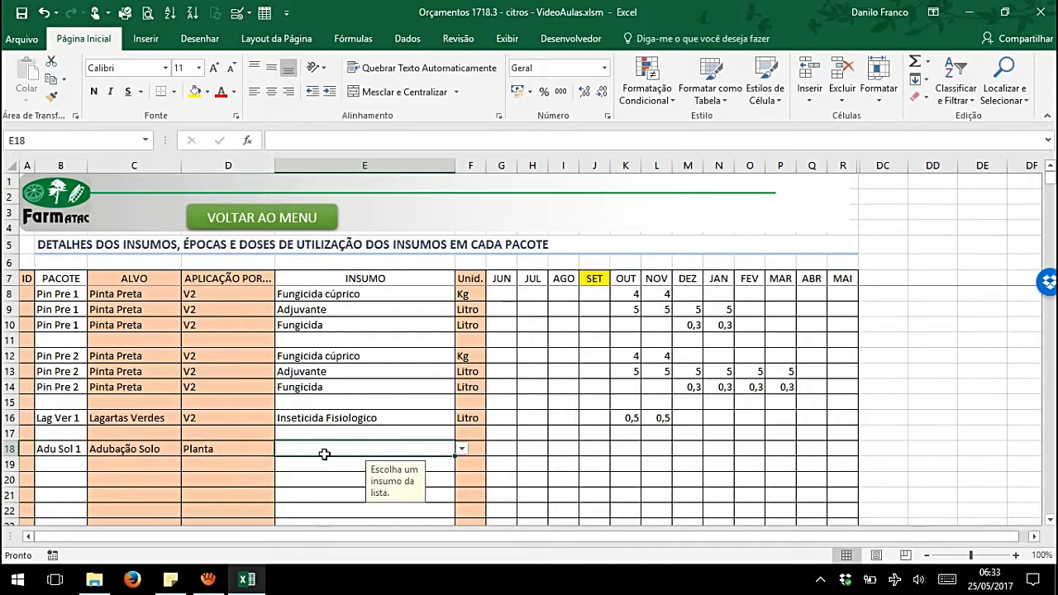
click(460, 449)
click(460, 468)
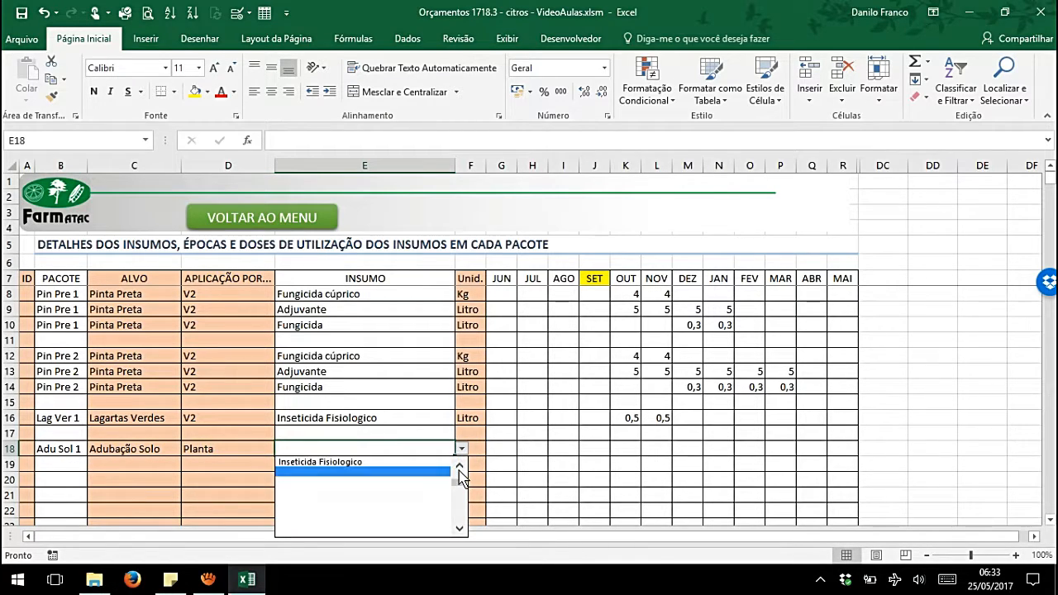
click(460, 468)
click(460, 468)
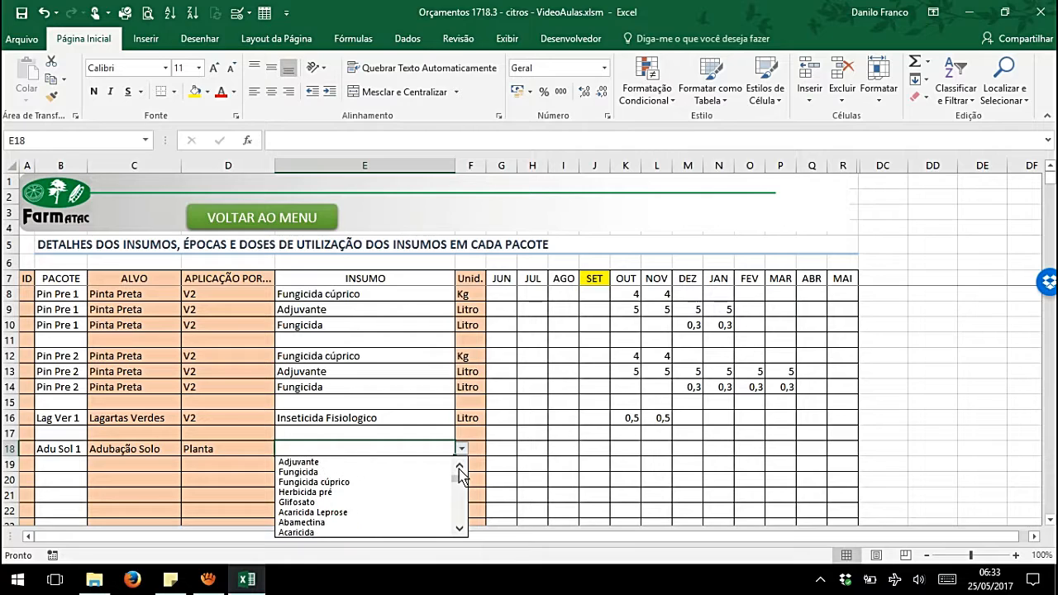
click(460, 468)
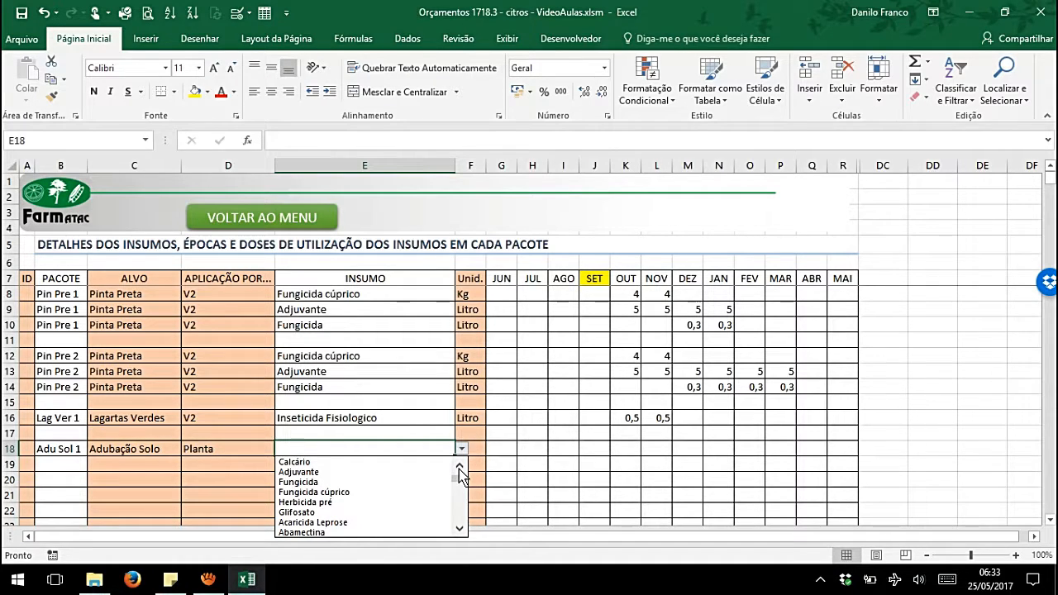
click(460, 468)
click(460, 467)
click(459, 468)
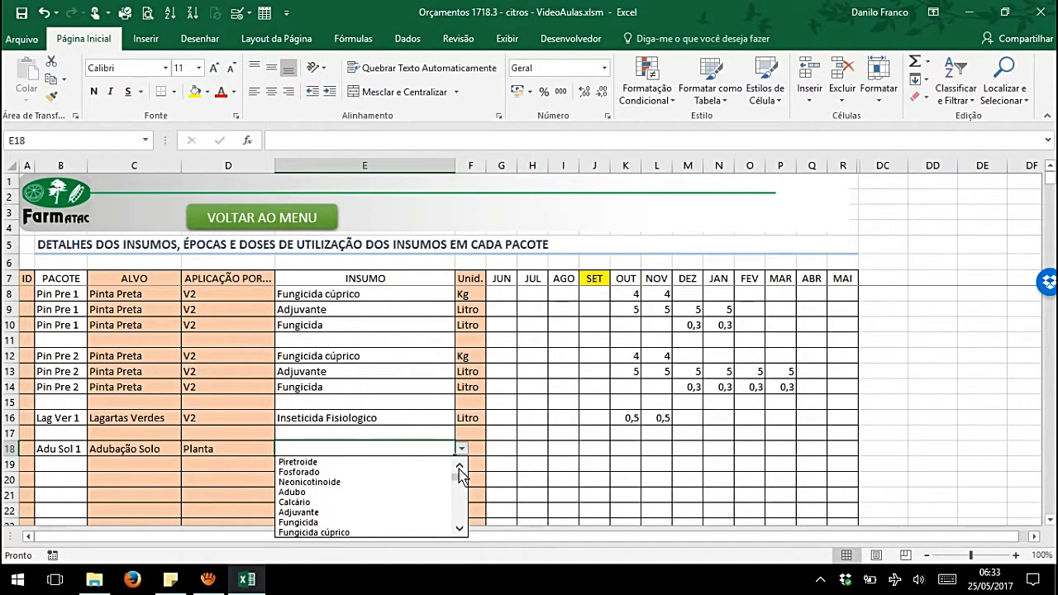
click(316, 494)
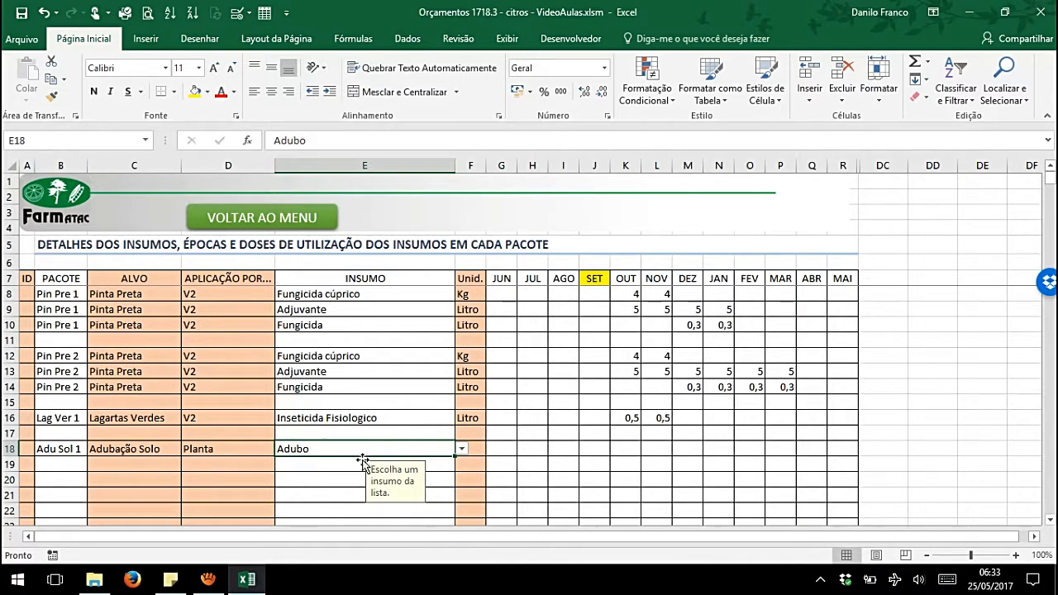
click(344, 479)
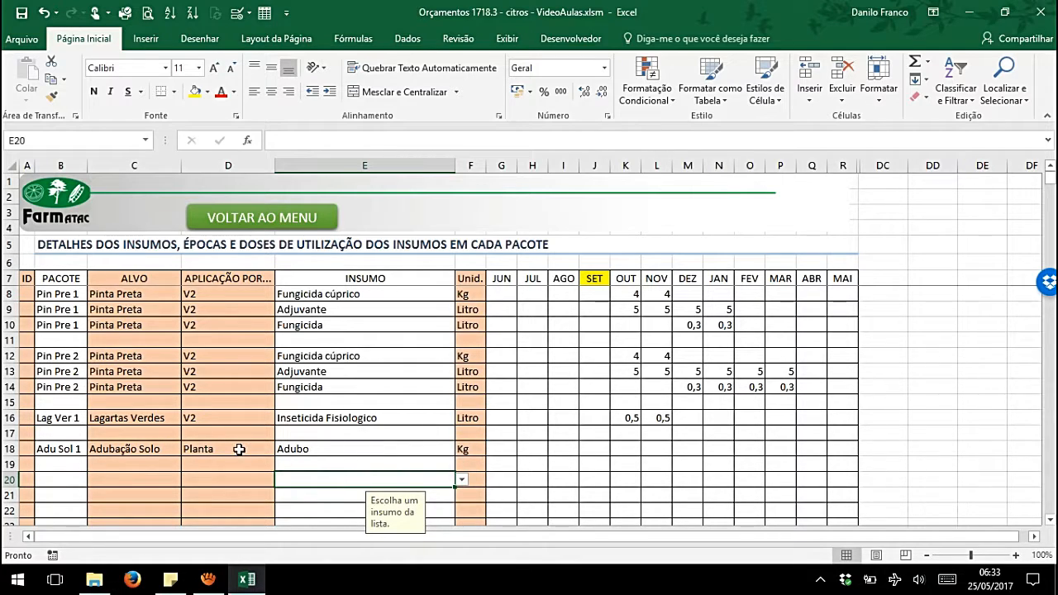
Enter a September dose of 0,1 for the Adubo input in row 18
click(683, 451)
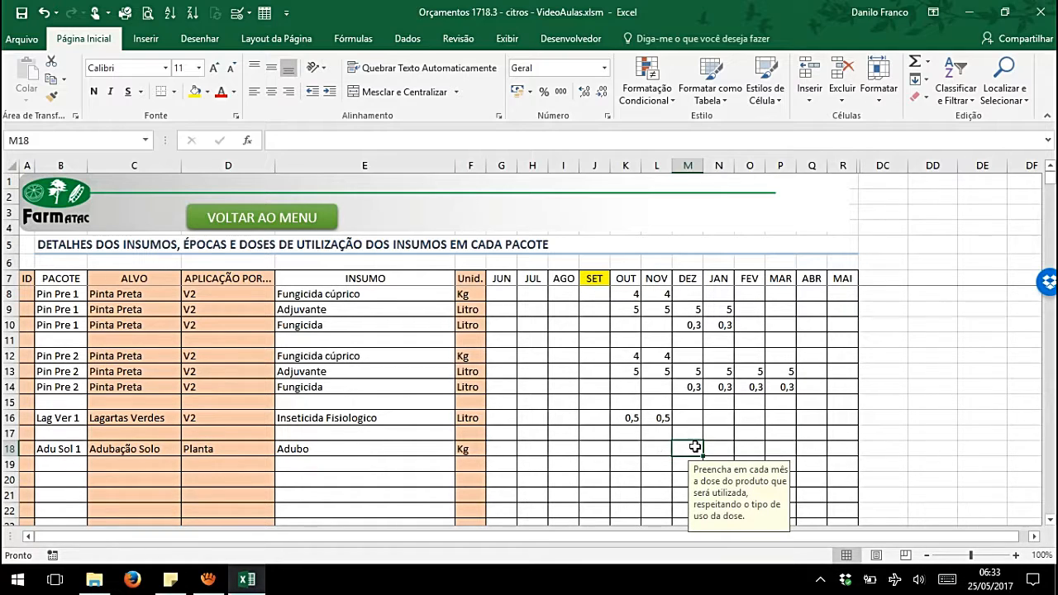
click(595, 448)
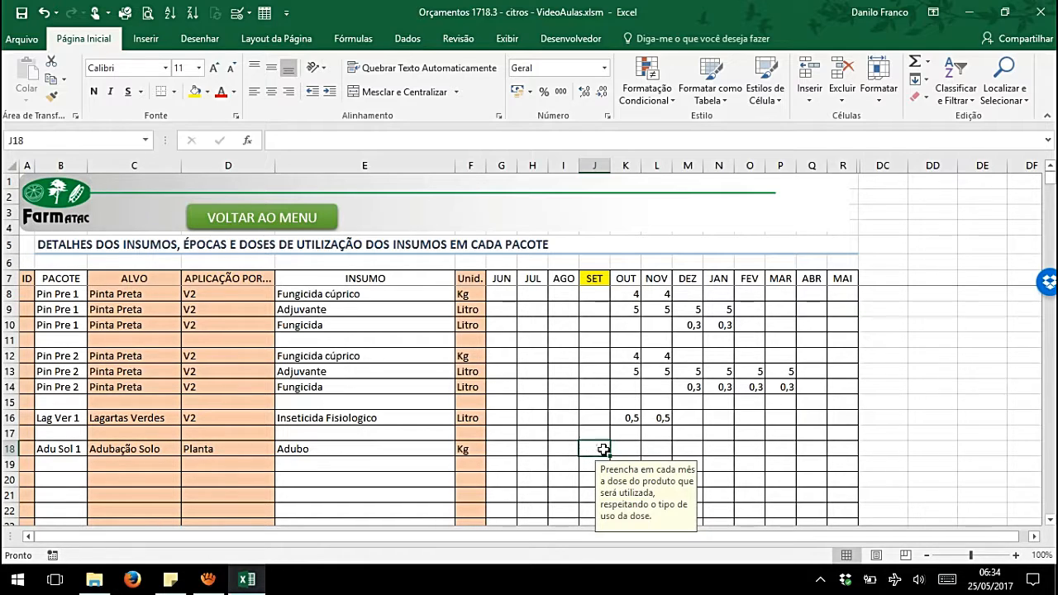
click(658, 450)
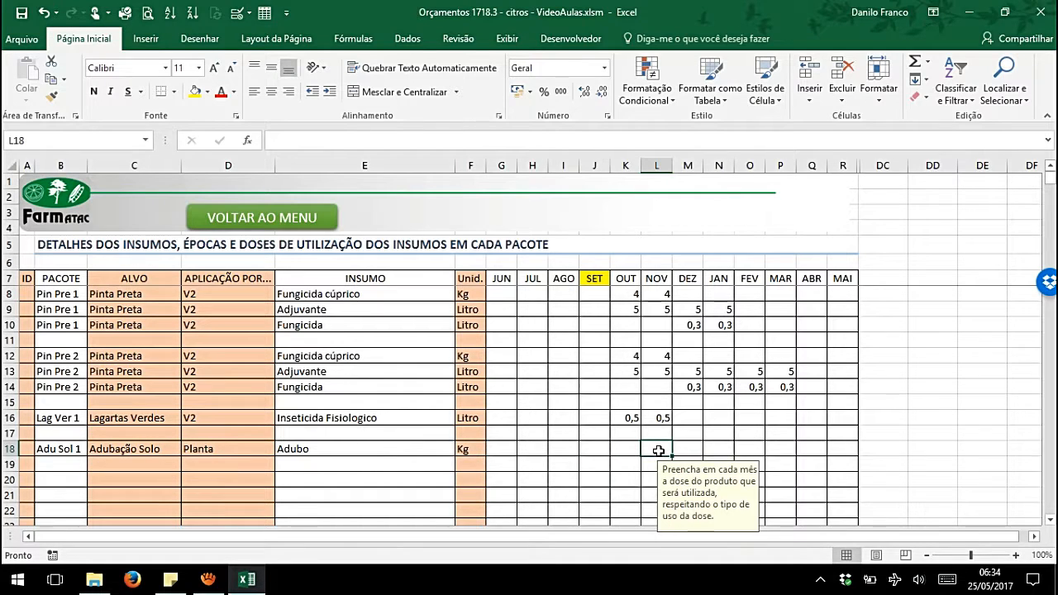
click(590, 446)
text(0,1)
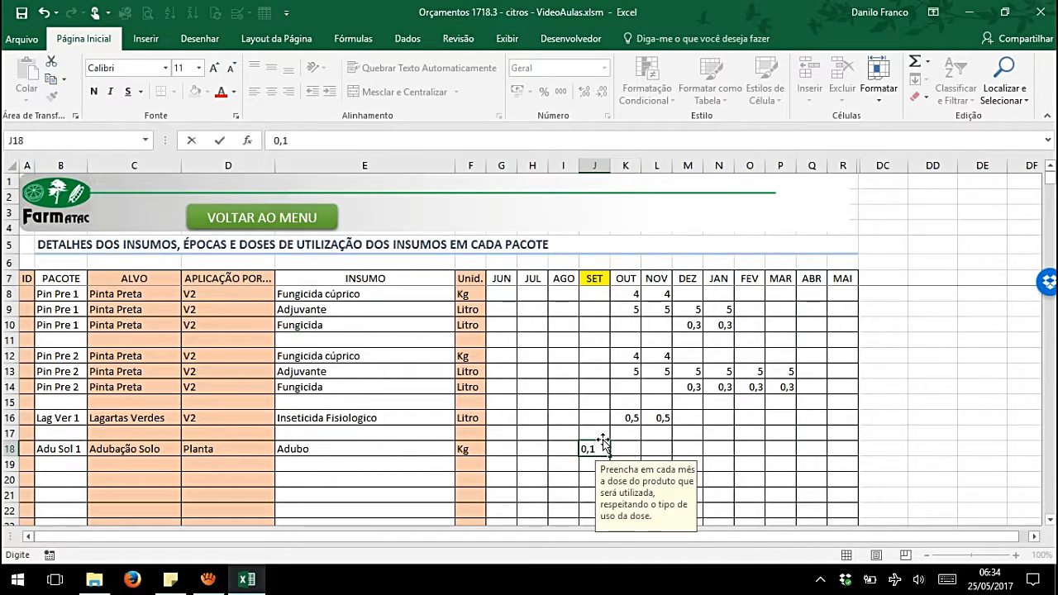
click(632, 454)
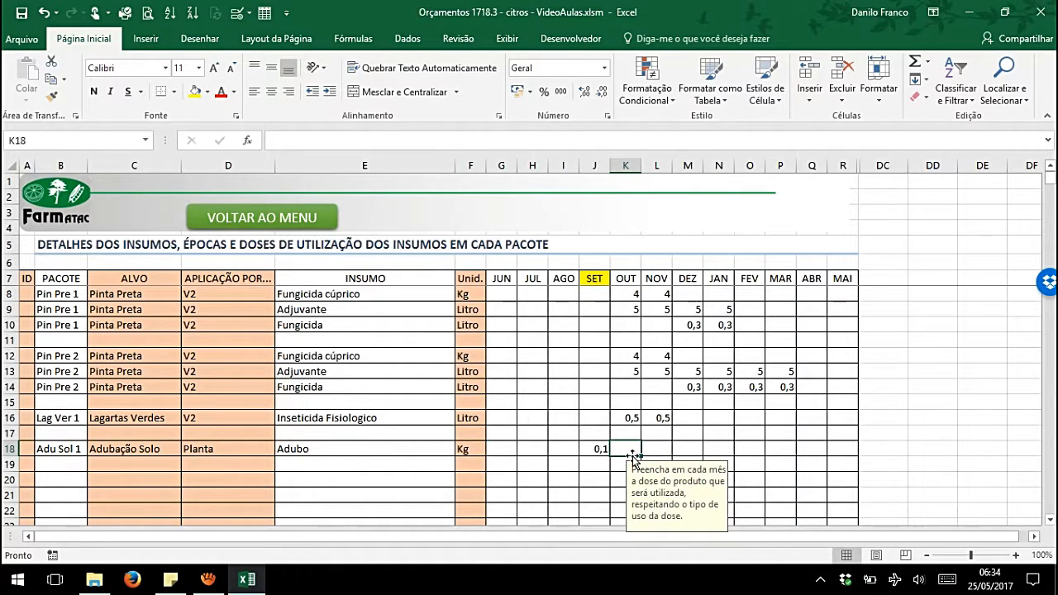
Enter doses of 0,1 for November, 0,2 for January and 0,2 for March for the Adubo input in row 18
click(653, 448)
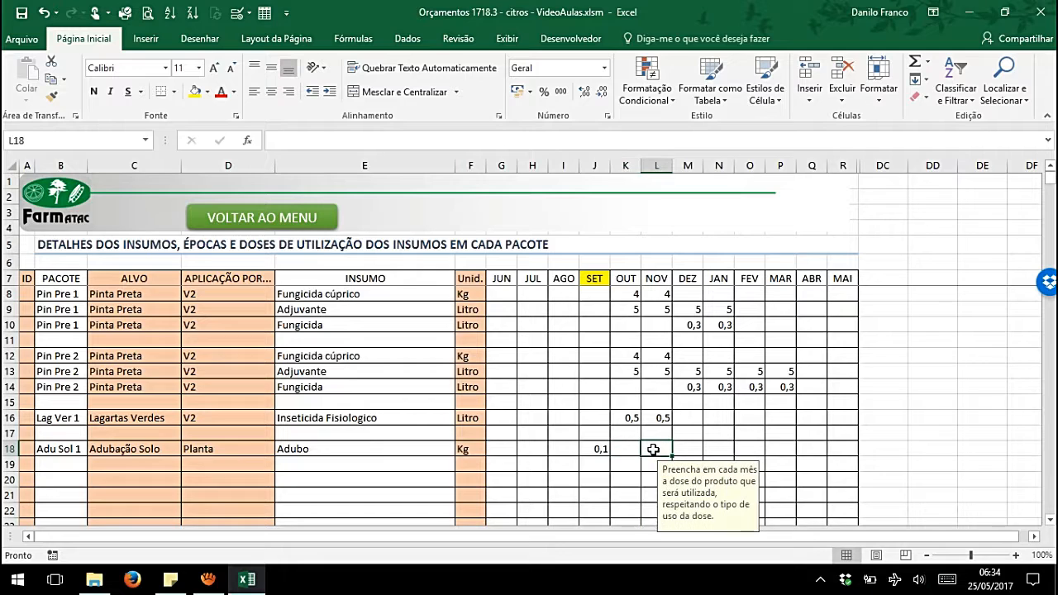
text(0,1)
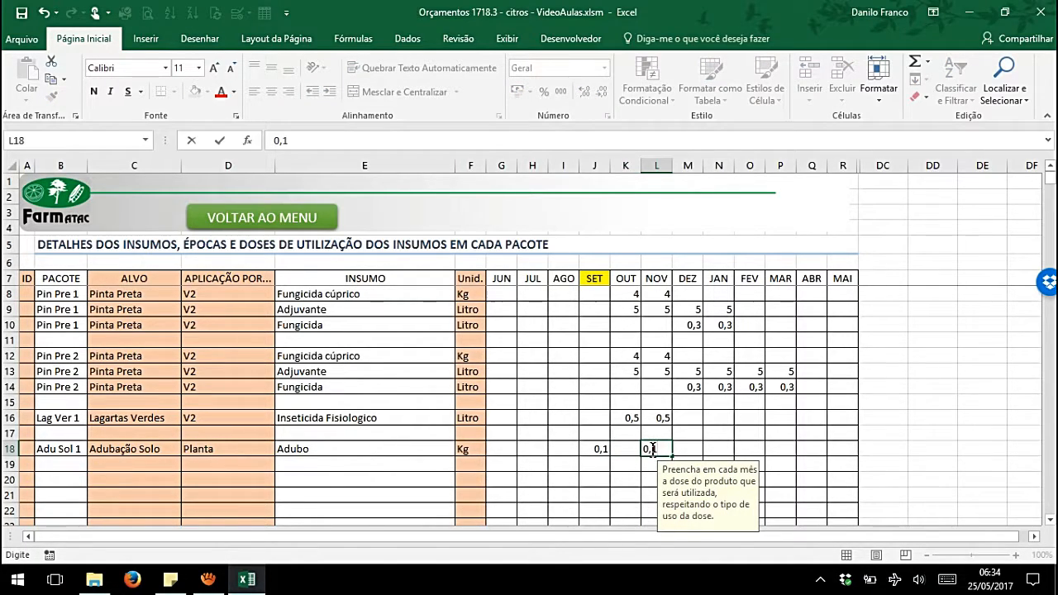
key(Tab)
key(Tab)
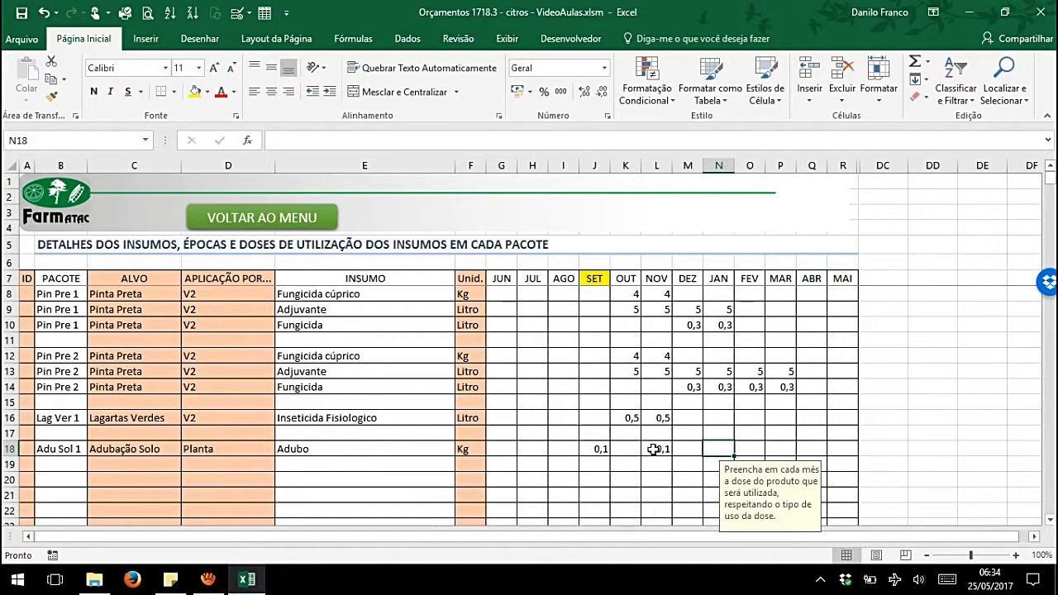
text(0,2)
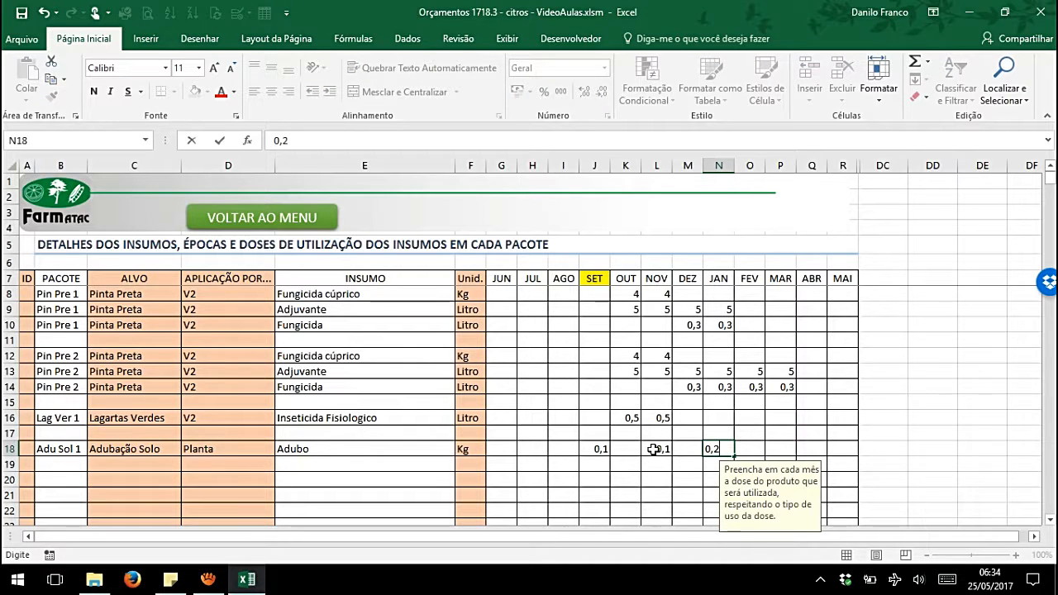
key(Tab)
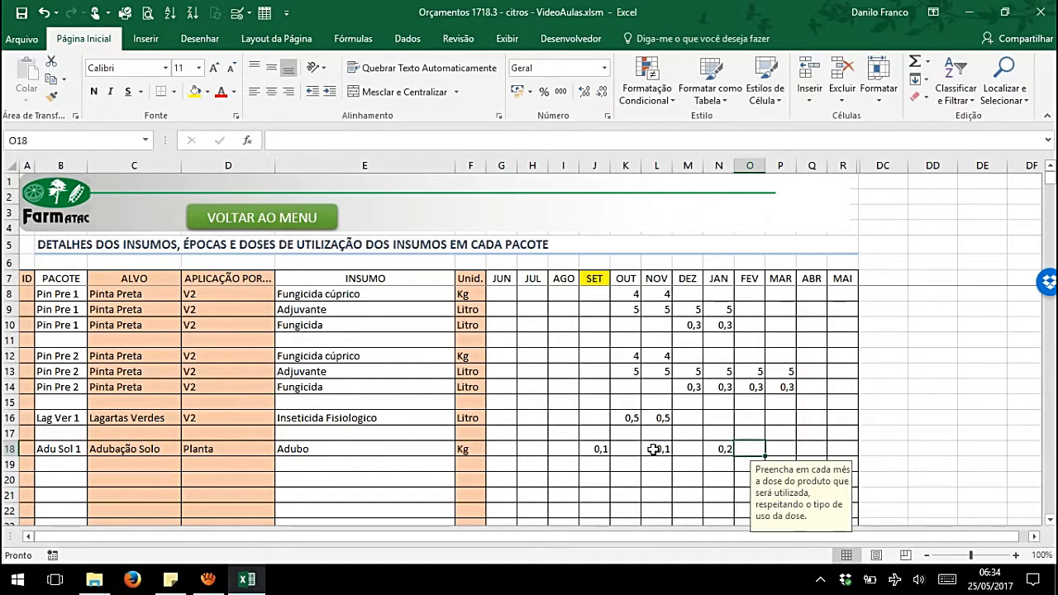
key(Tab)
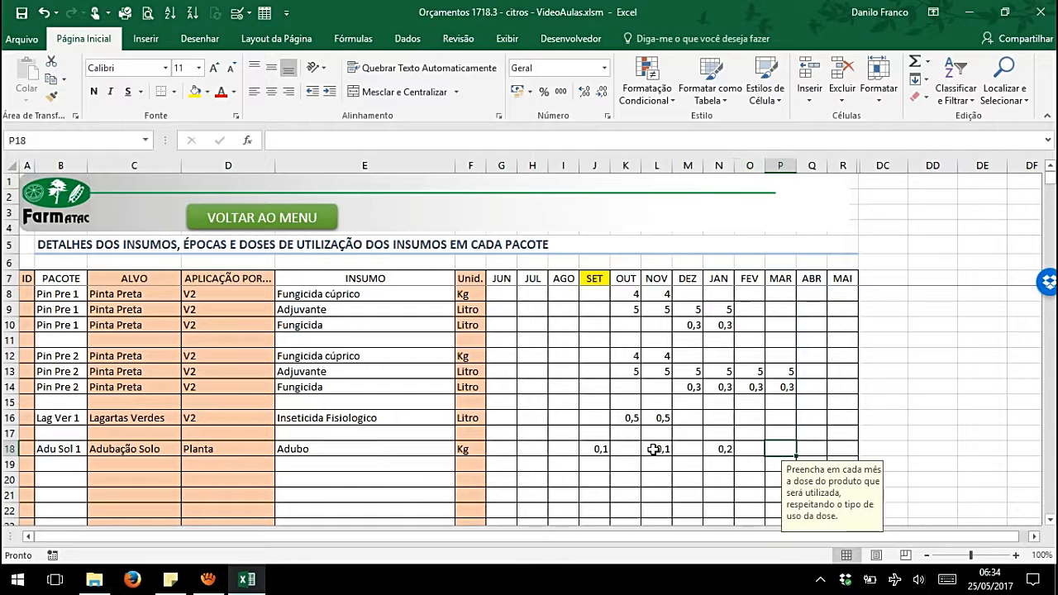
text(0)
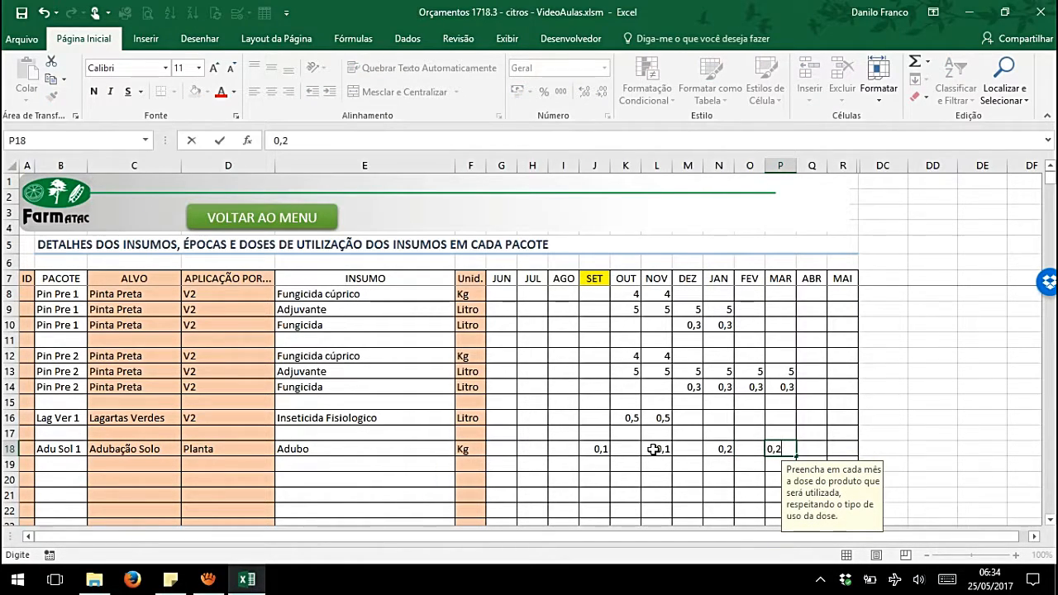
text(,2)
key(Return)
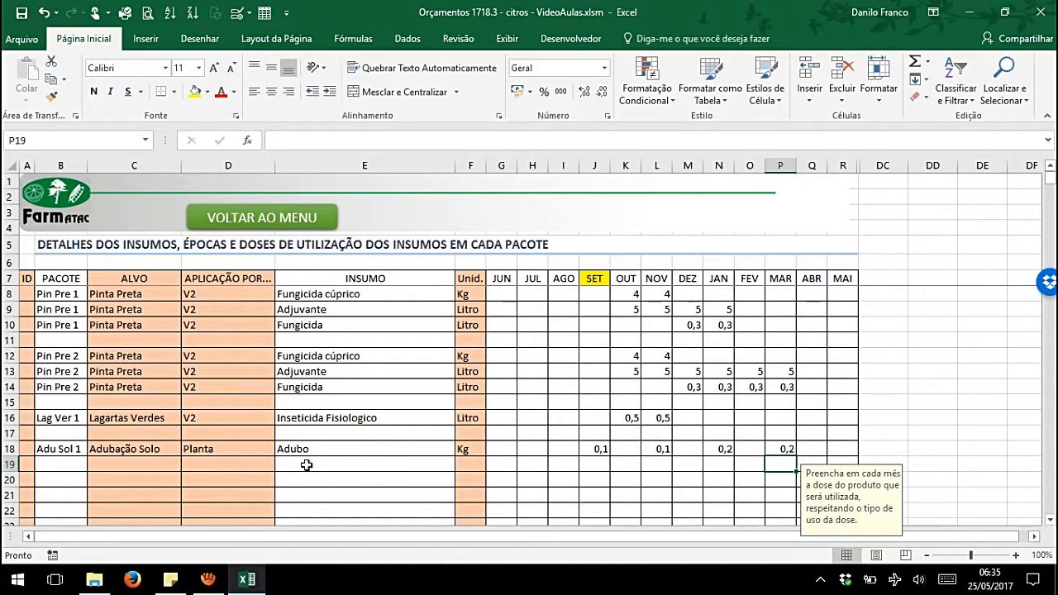
click(297, 467)
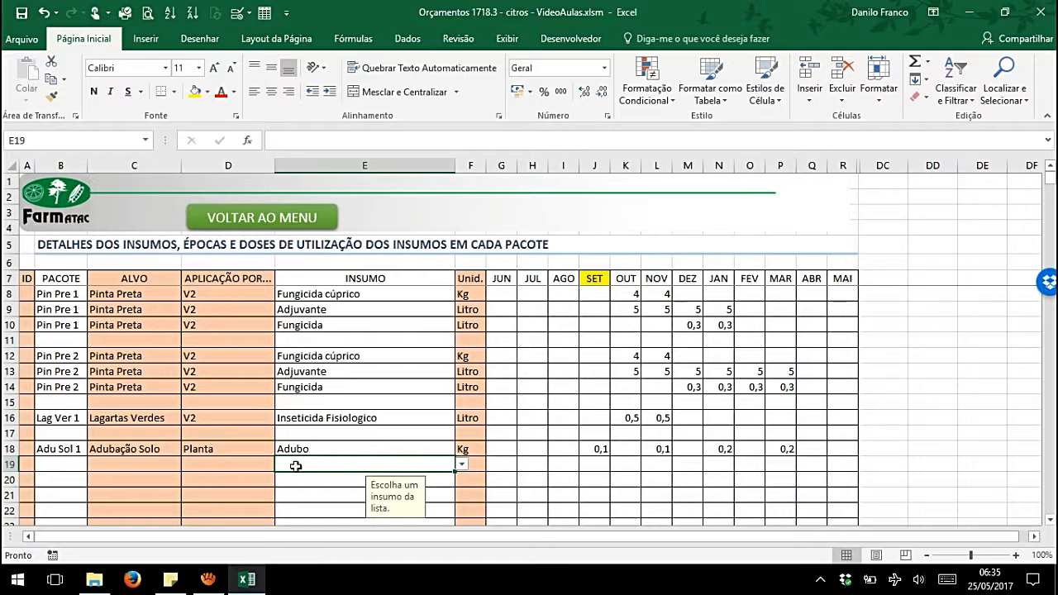
click(79, 463)
click(94, 464)
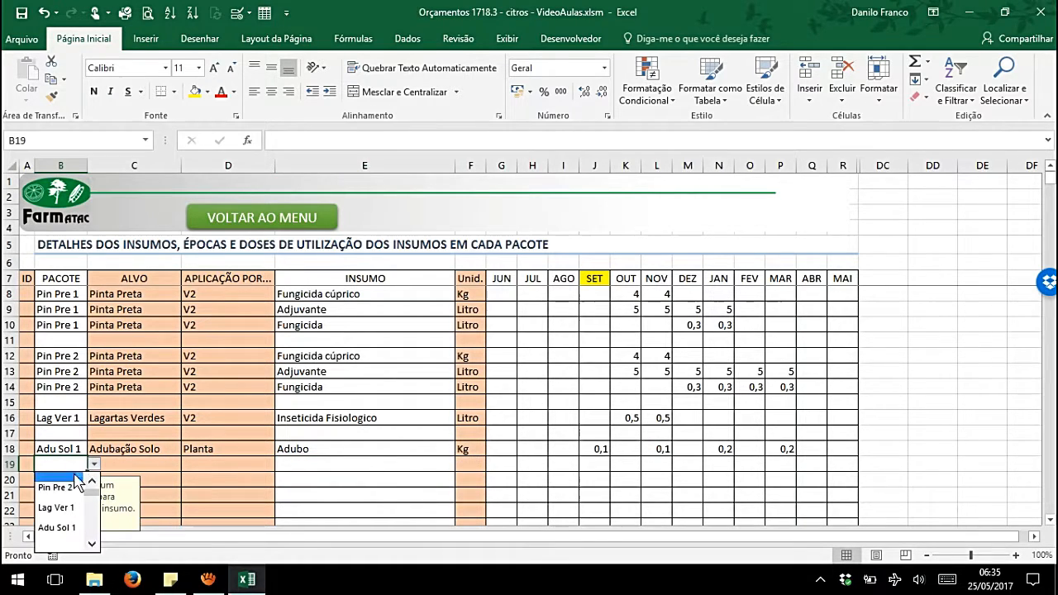
click(77, 529)
click(301, 463)
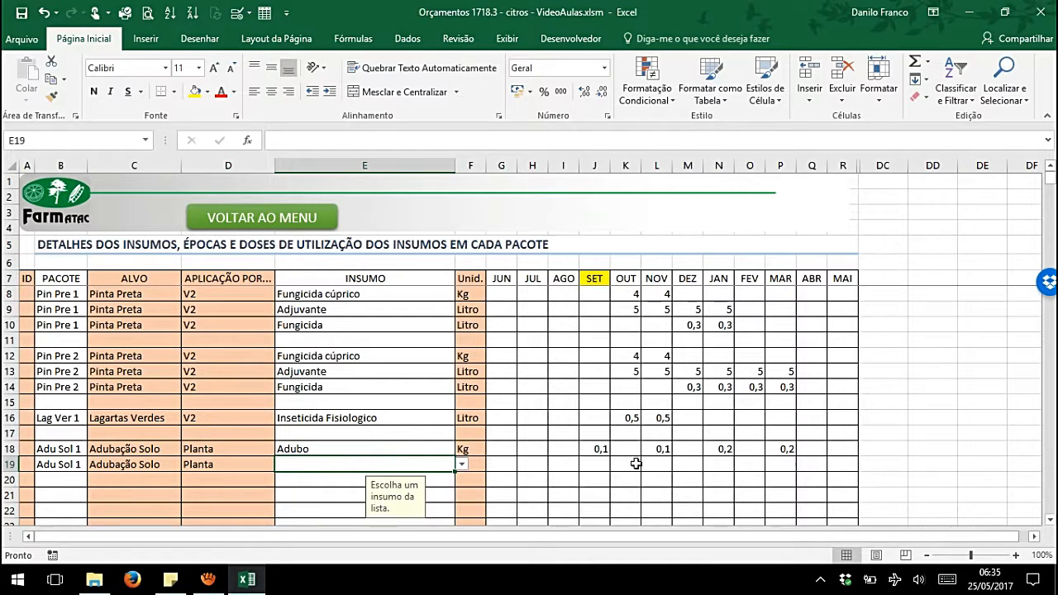
click(55, 463)
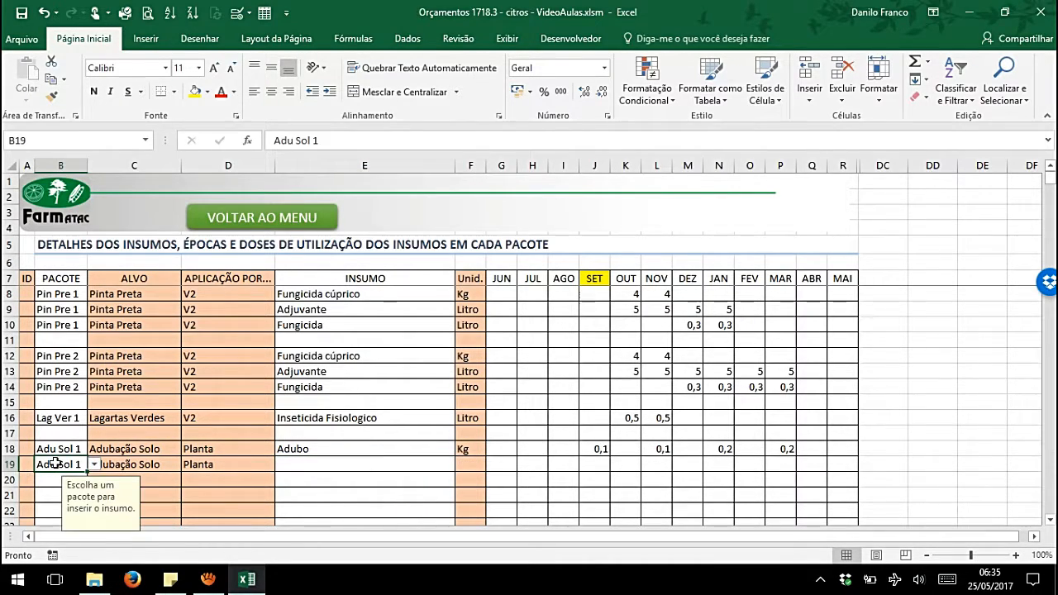
key(Delete)
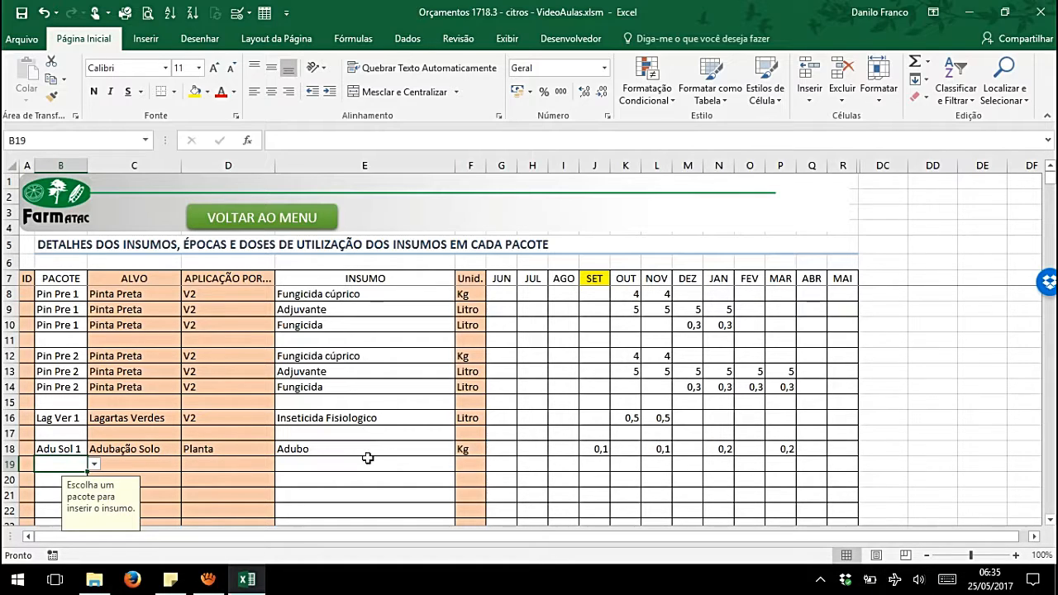
click(315, 462)
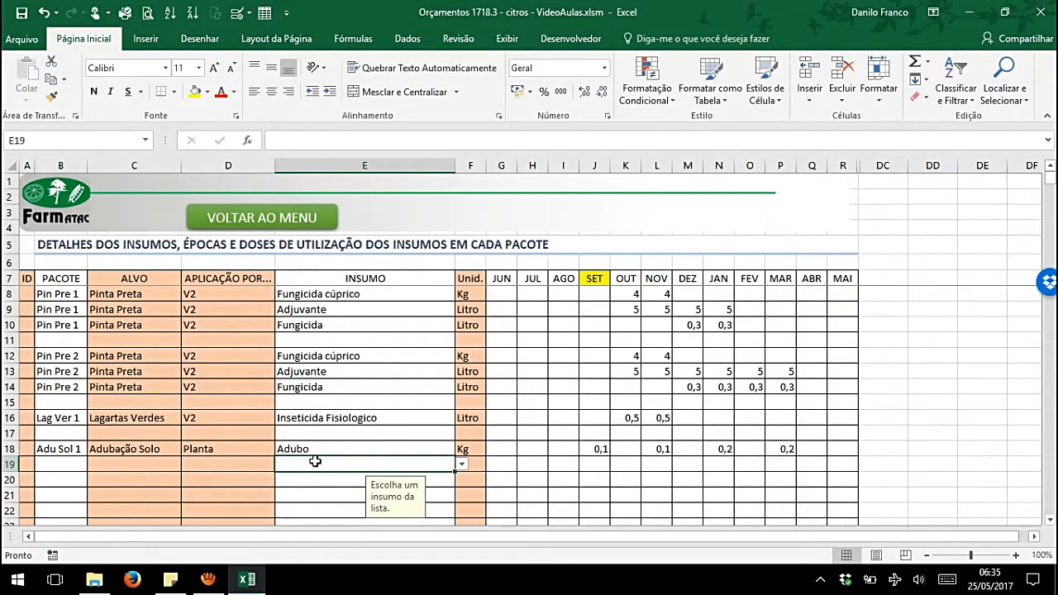
Go through the main menu to the farm registration data and set the Adubação Solo grade to 1 for plots 1 and 2
click(282, 218)
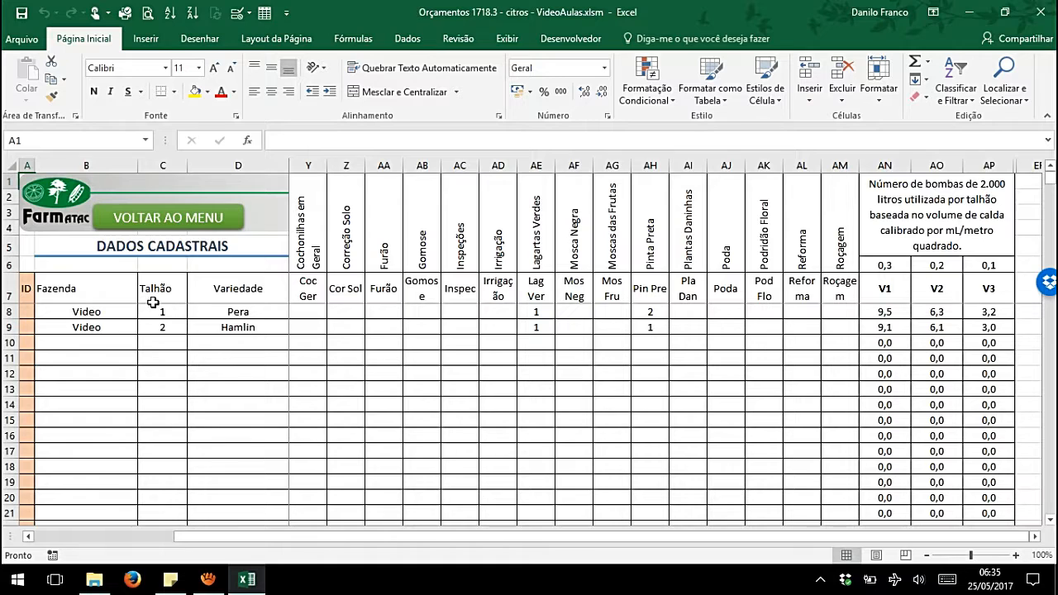
click(262, 328)
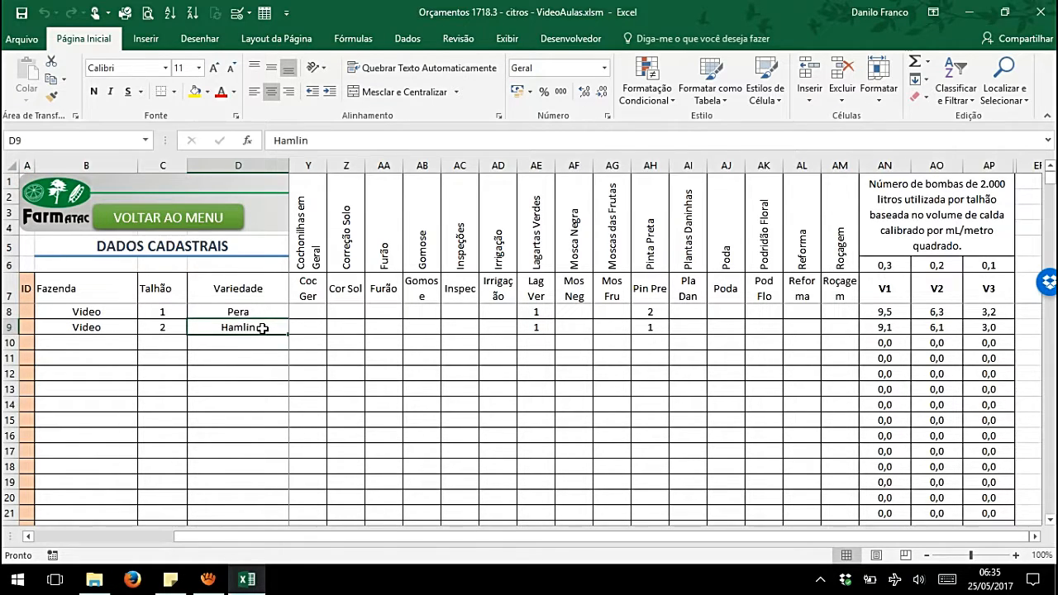
key(Right)
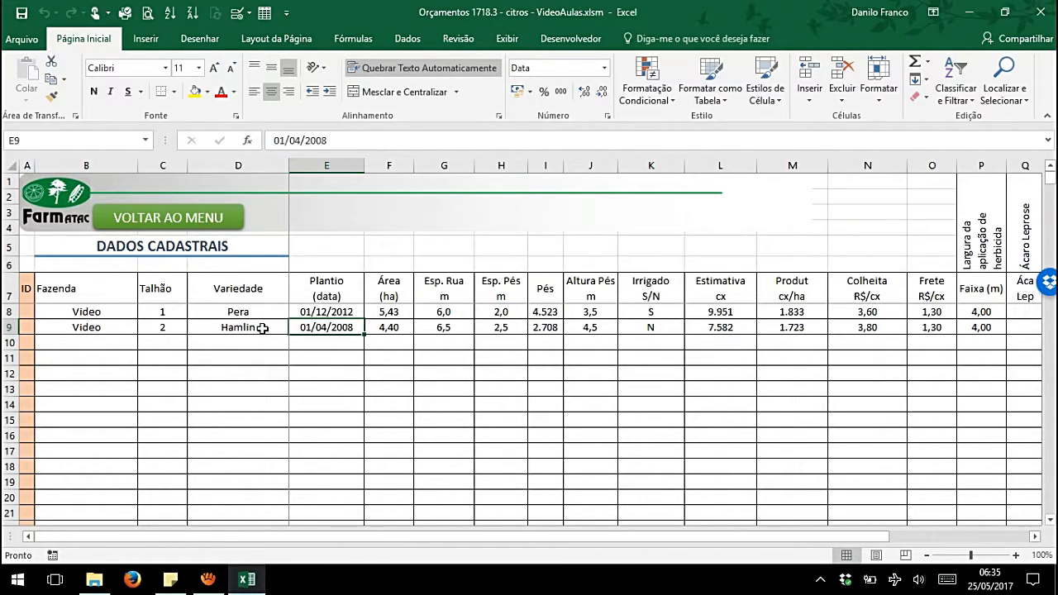
key(Up)
key(Down)
key(Up)
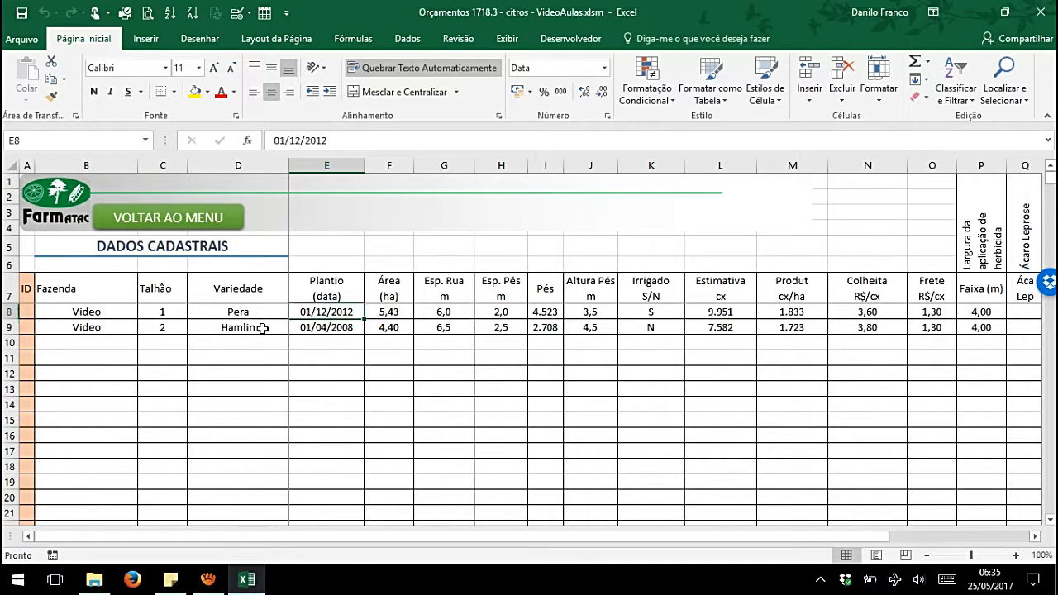
key(Down)
key(Up)
key(Right)
key(Right)
key(Right)
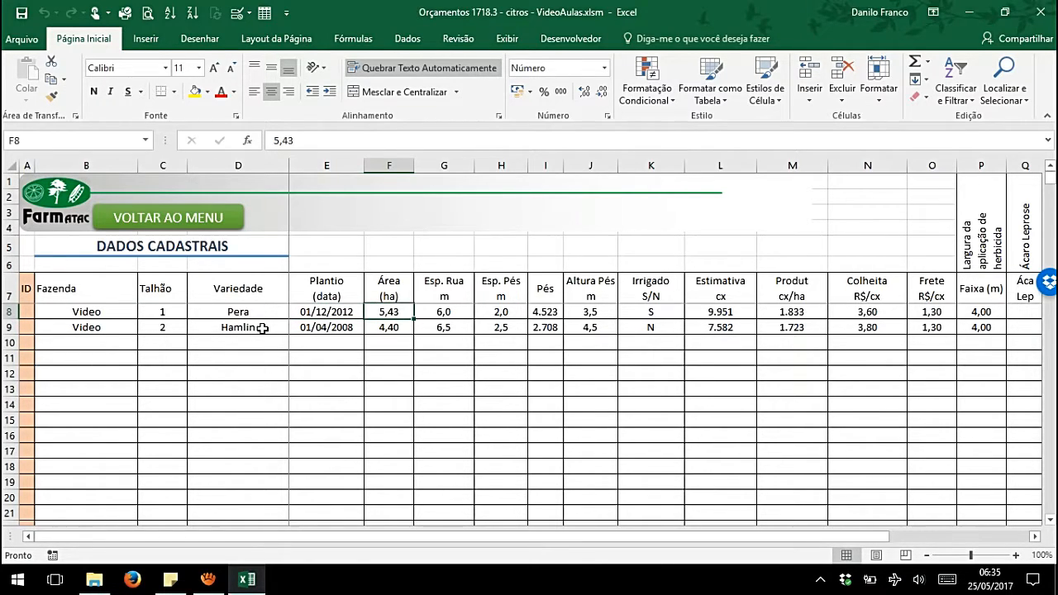
key(Right)
key(Right)
key(Right)
key(Right)
key(Right)
key(Right)
key(Right)
key(Right)
key(Right)
key(Right)
key(Right)
key(Right)
key(Right)
key(Right)
key(Right)
key(Right)
key(Right)
key(Right)
key(Right)
key(Right)
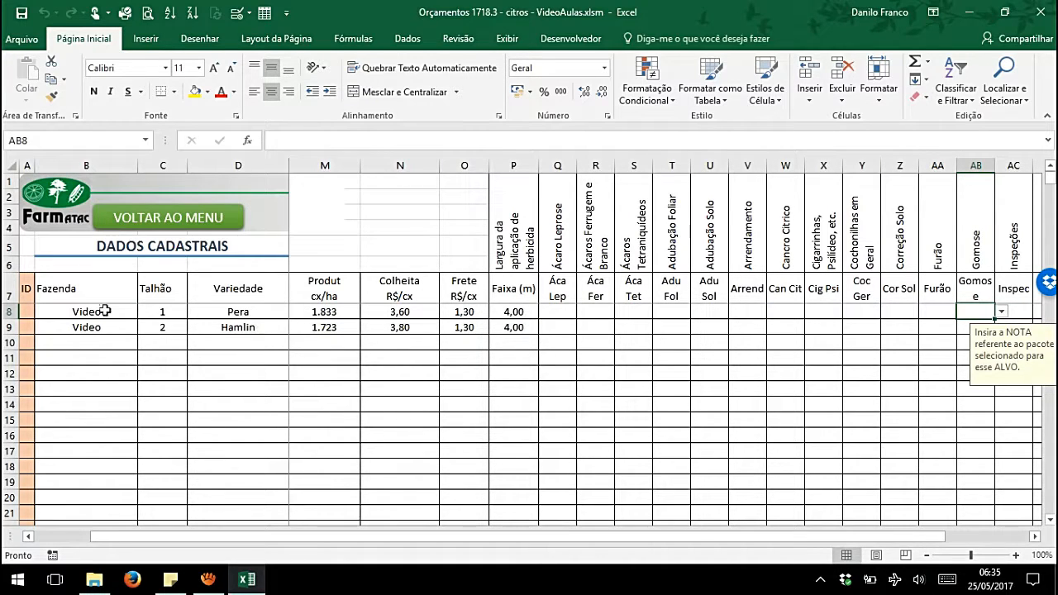
click(713, 308)
text(1)
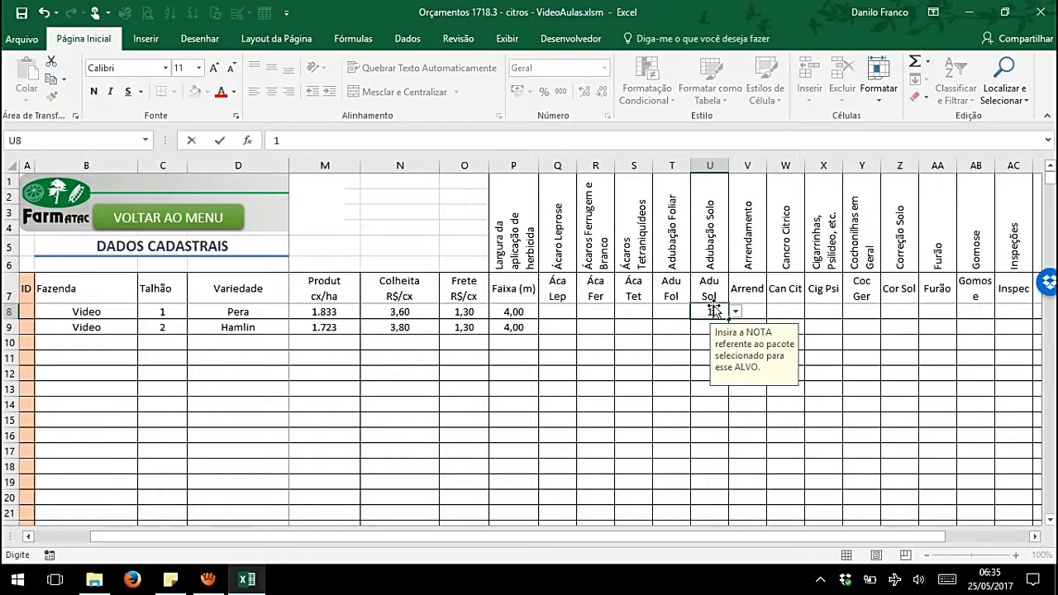
key(Return)
text(1)
key(Return)
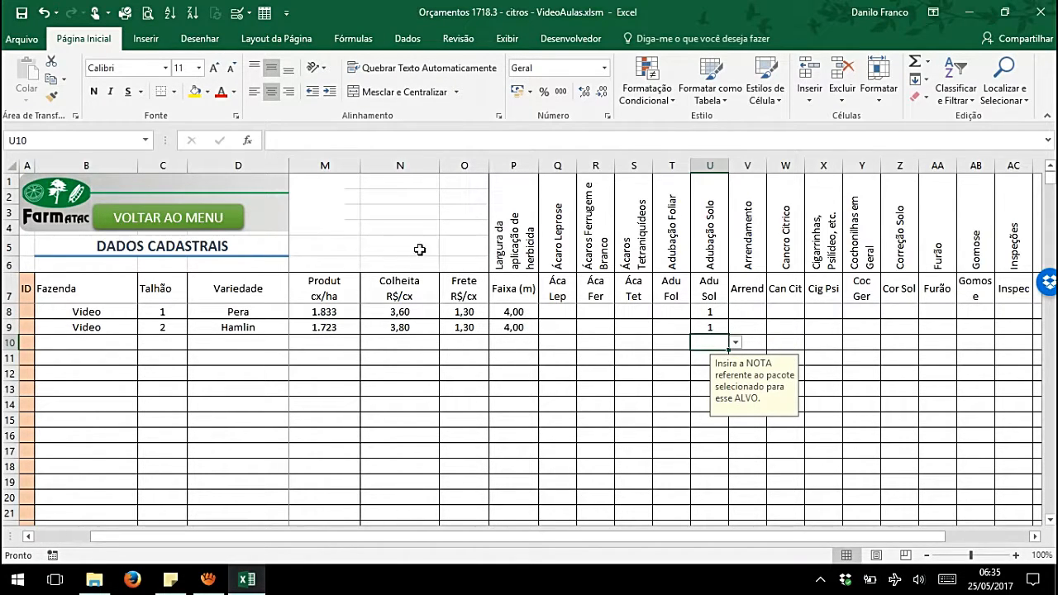
Open the detailed budget report from the main menu and examine the Fert Solo cost per plot
click(220, 216)
scroll(267, 349, down, 2)
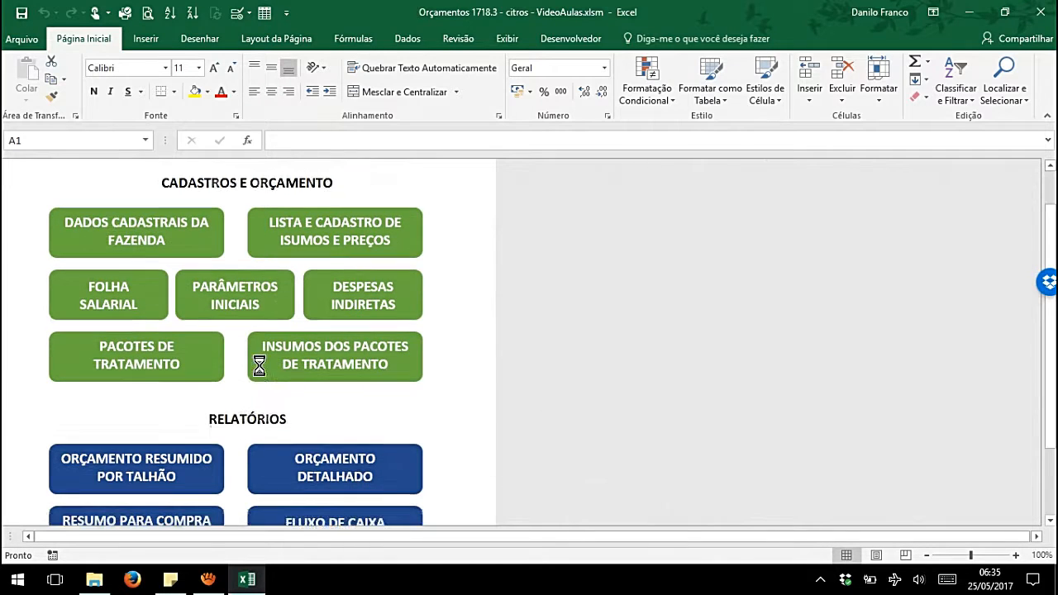
click(350, 437)
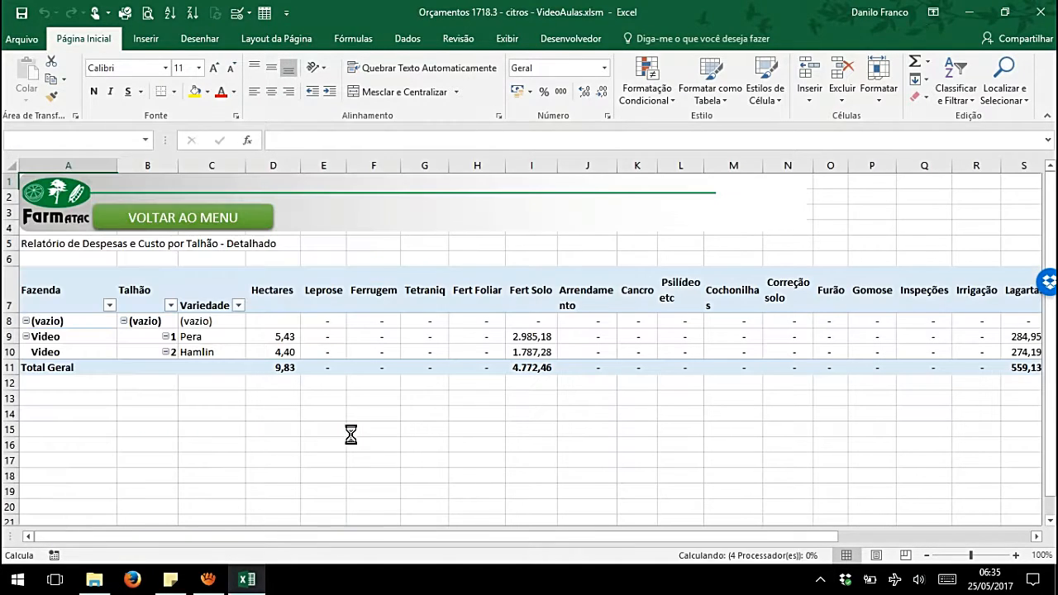
click(536, 276)
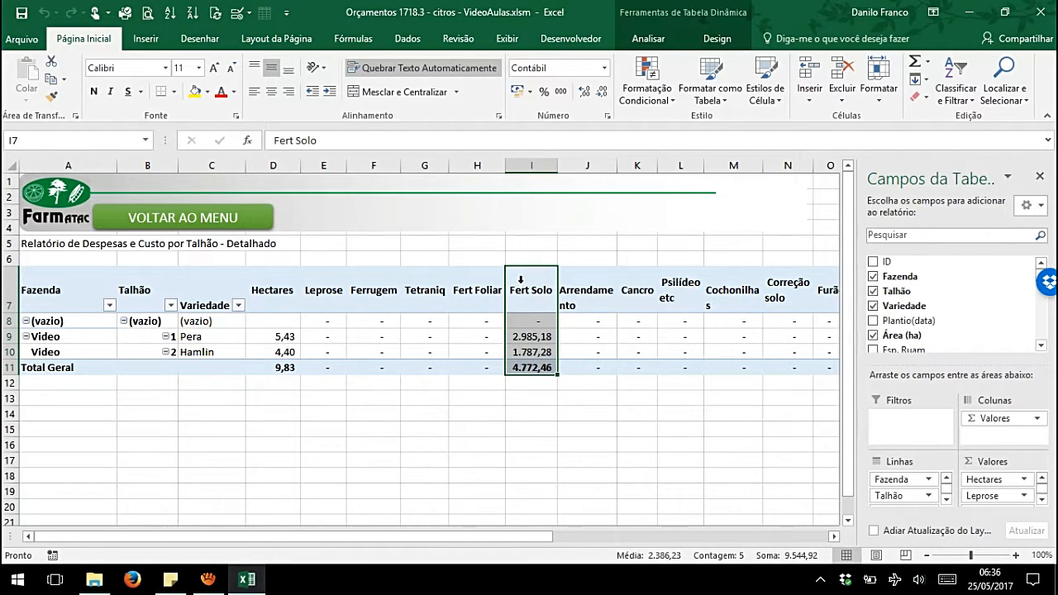
Open the input purchase summary report from the main menu and check the Adubo purchase volume and budget
click(233, 222)
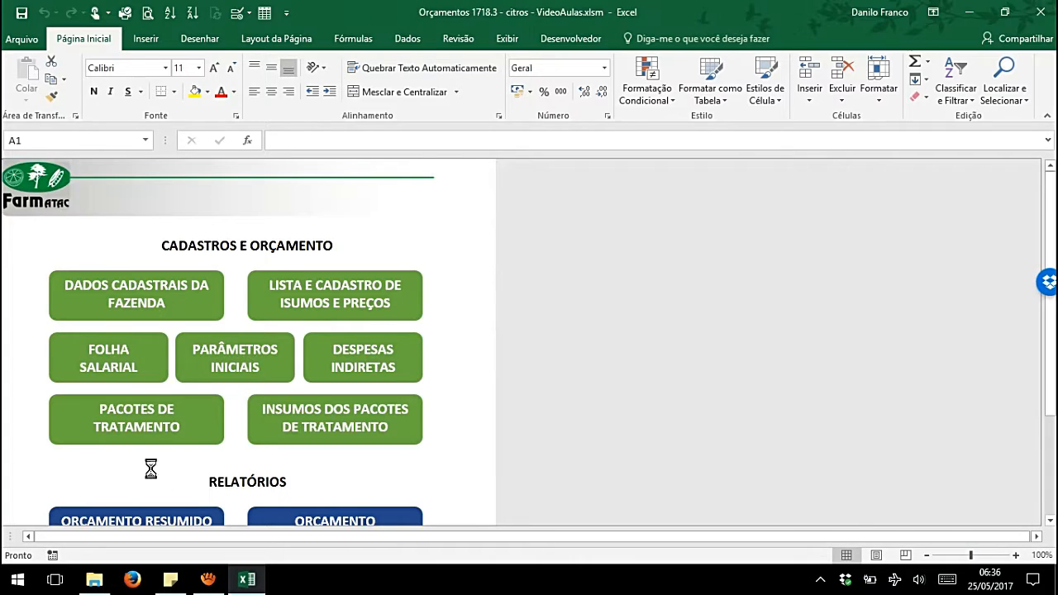
scroll(199, 446, down, 4)
click(145, 413)
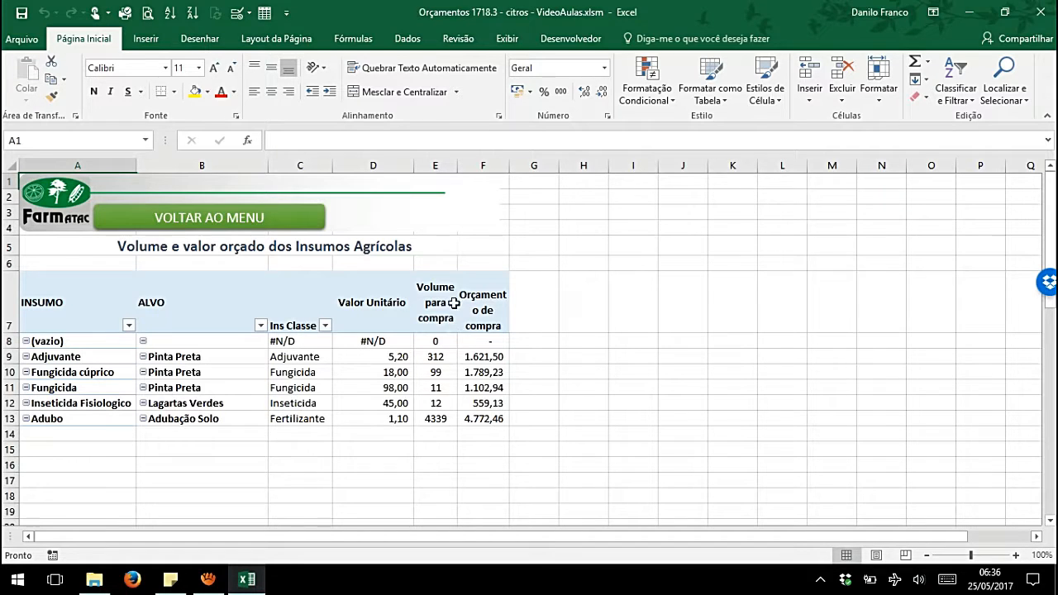
mouse_move(433, 387)
mouse_move(437, 420)
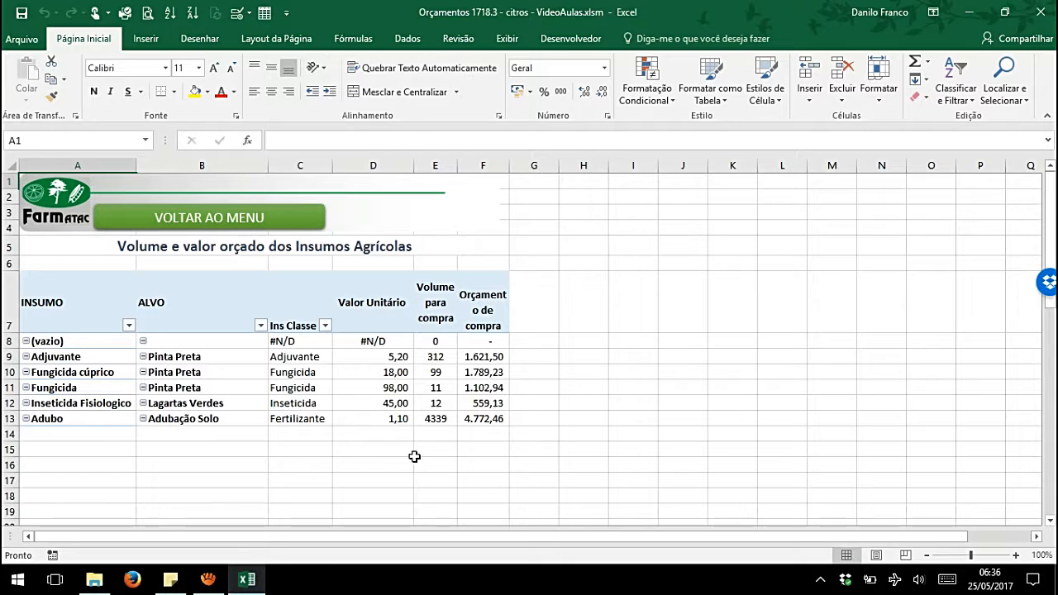
Go through the main menu to the treatment packages sheet and register an Adubação Solo package with Nota 2 in row 16
click(213, 221)
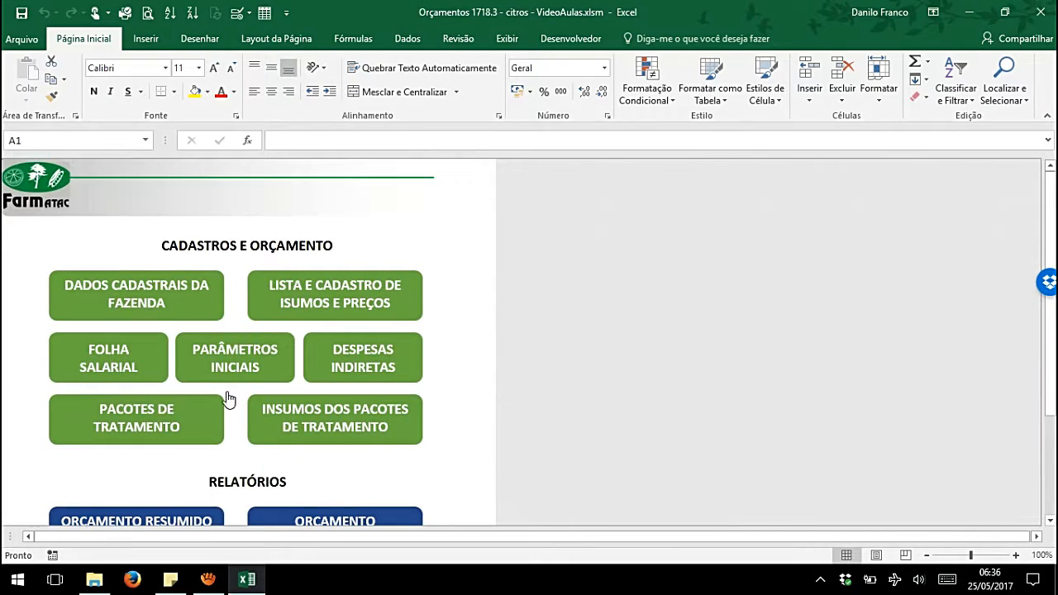
click(147, 418)
click(99, 419)
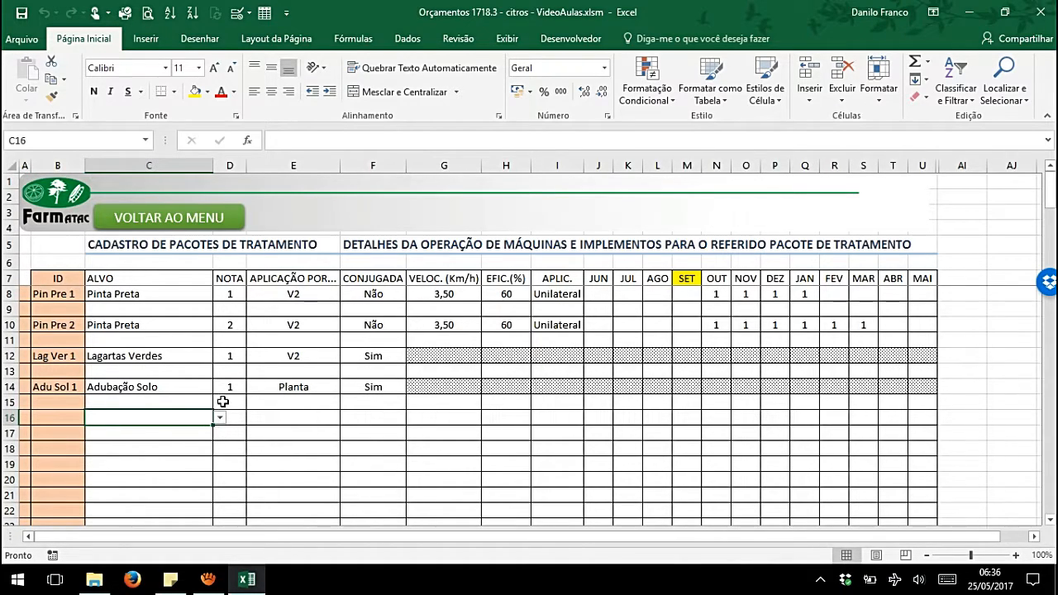
drag(198, 391, 251, 392)
click(199, 416)
click(220, 418)
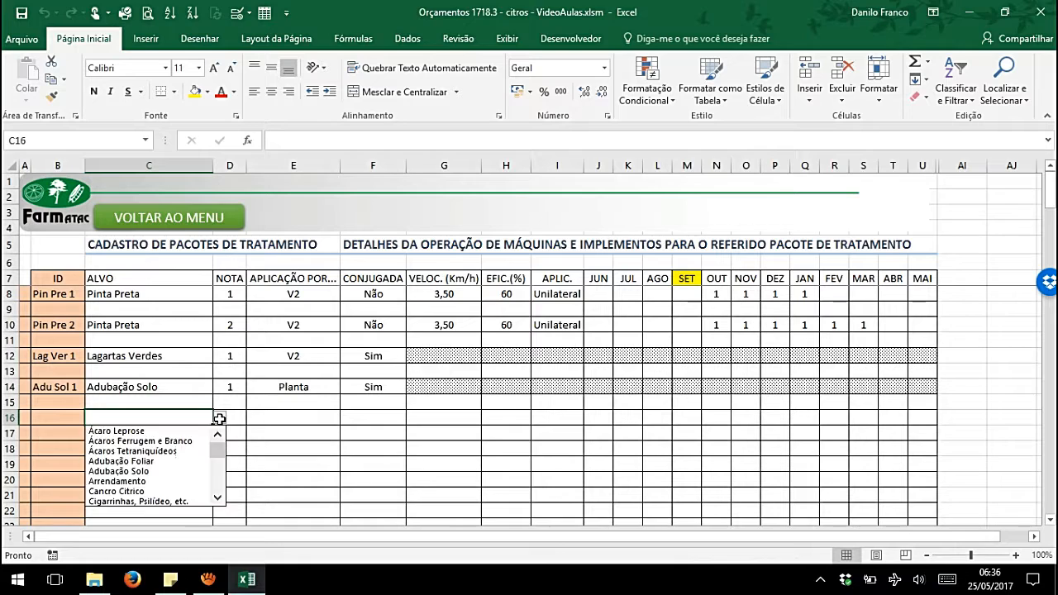
click(155, 474)
click(239, 415)
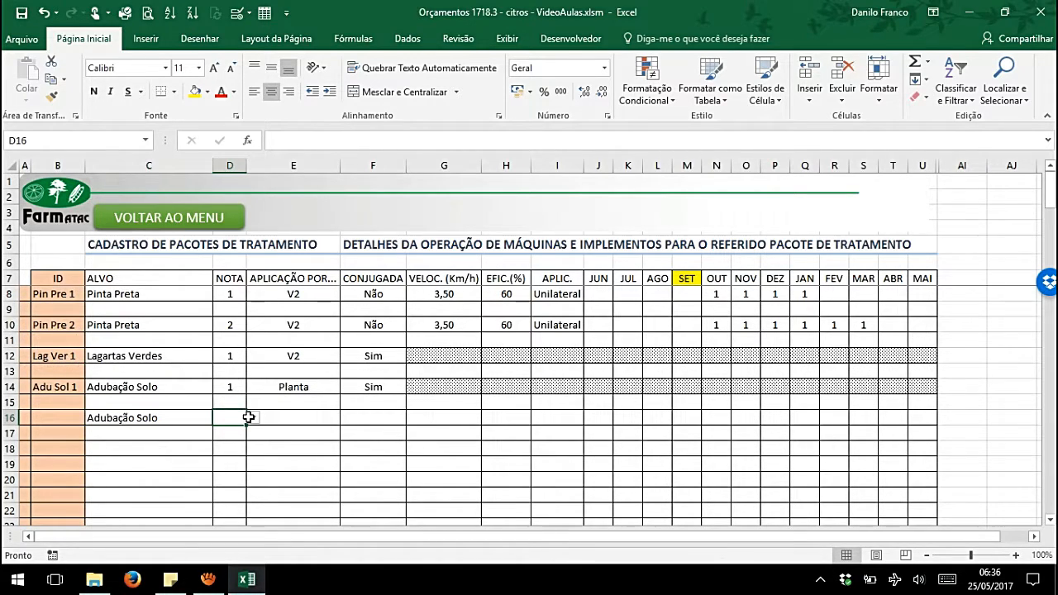
click(253, 418)
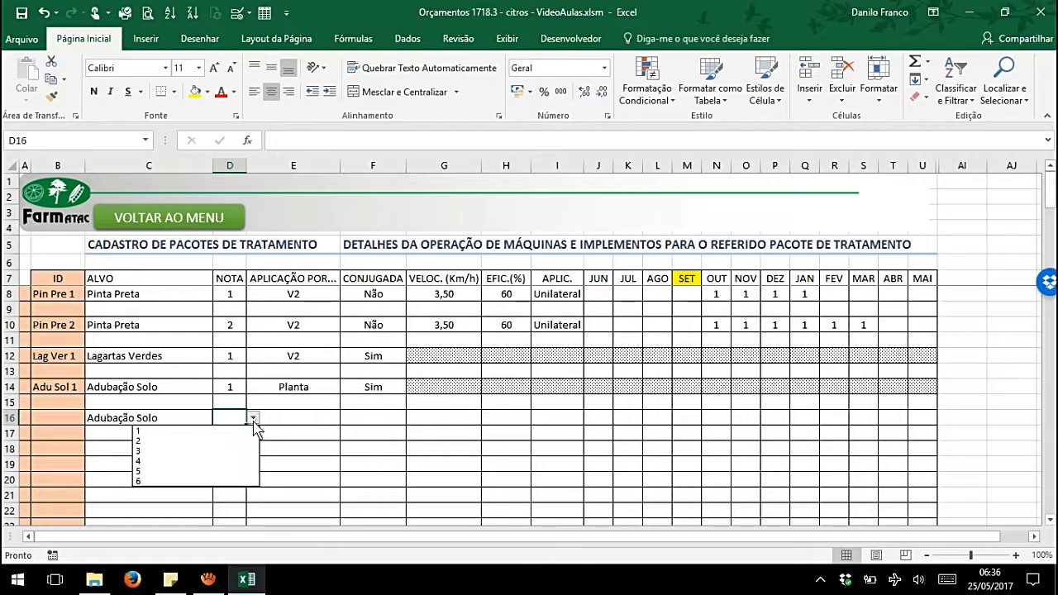
click(233, 441)
Set the application basis of the Adubação Solo Nota 2 package in row 16 to Caixa
click(301, 416)
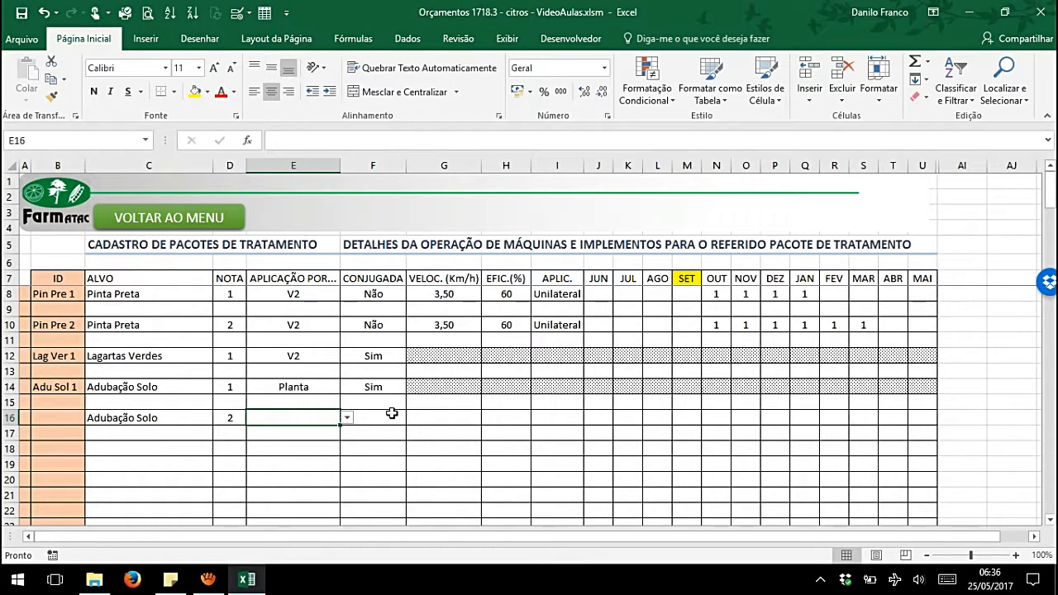
click(347, 419)
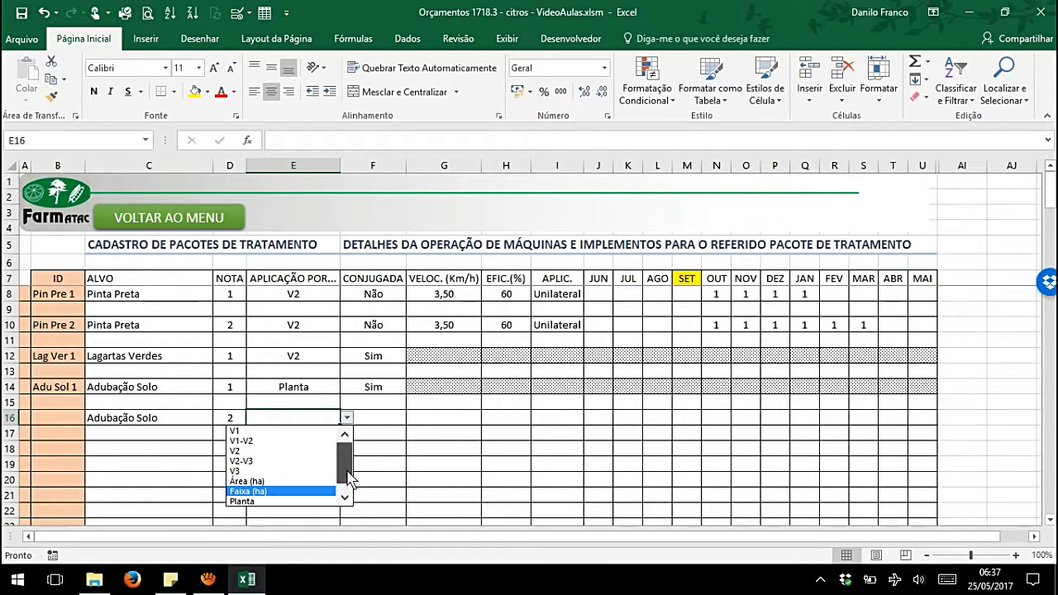
click(345, 494)
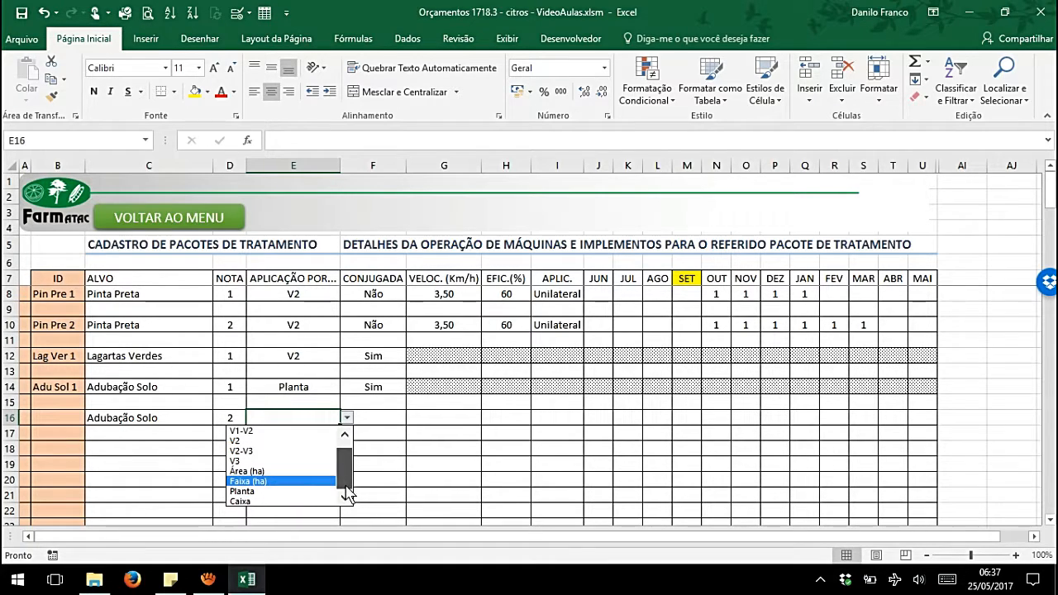
click(250, 501)
key(Return)
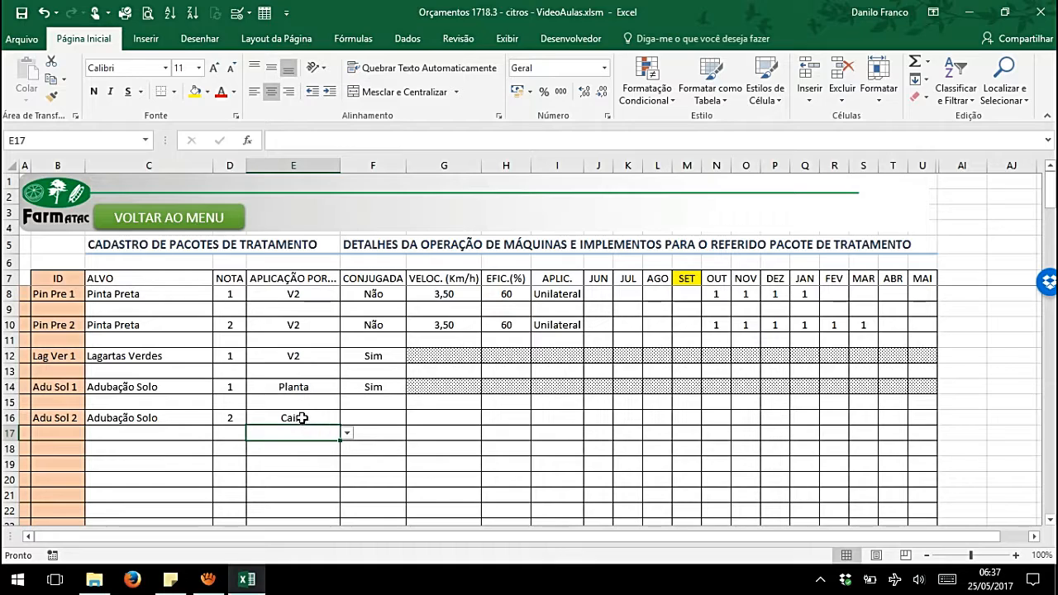
click(278, 416)
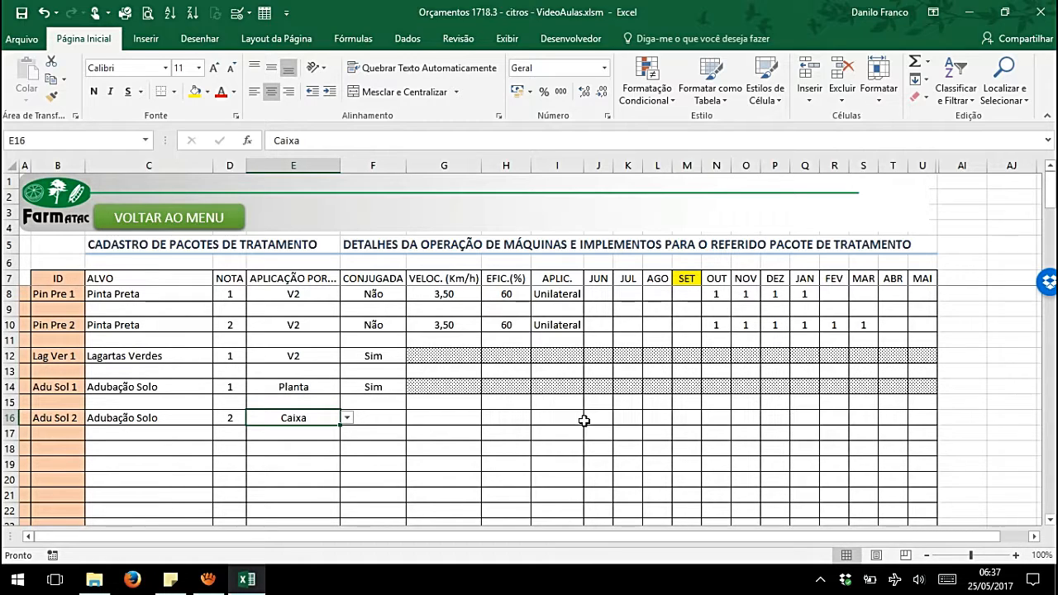
Set Conjugada to Não for the Adubação Solo package in row 16
click(624, 419)
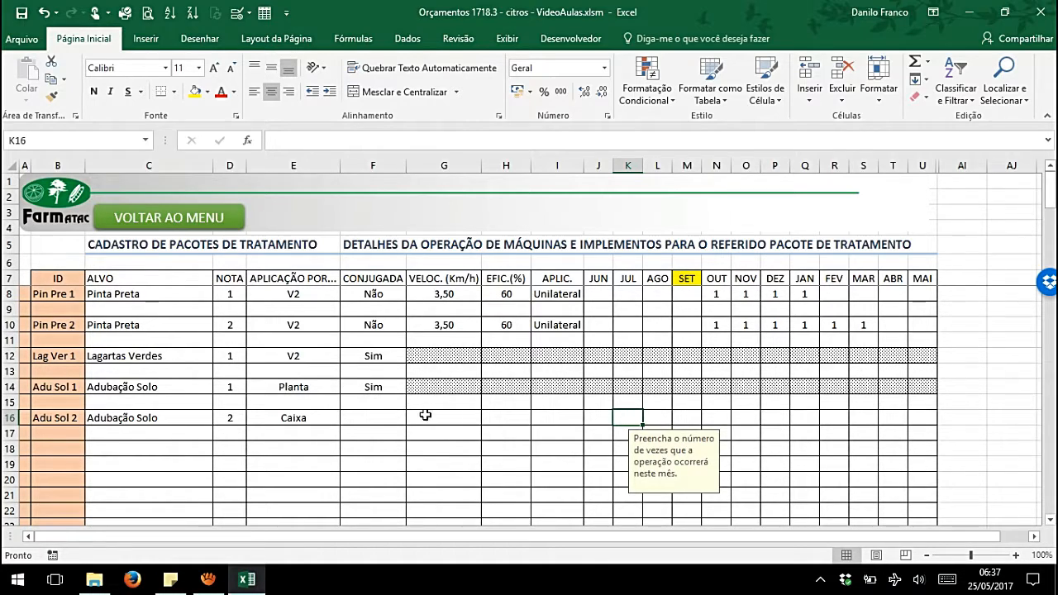
click(387, 418)
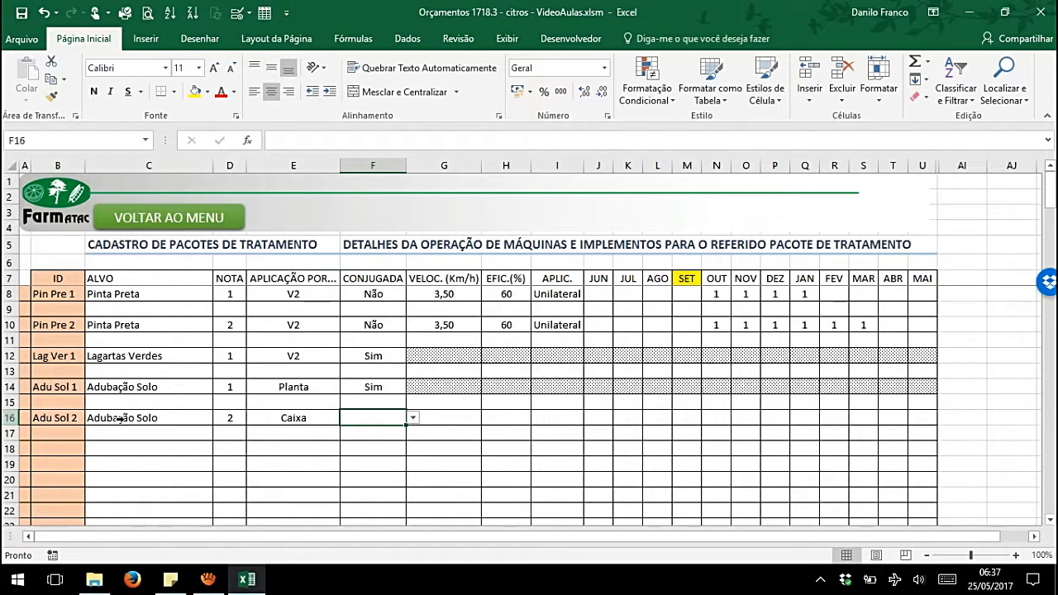
click(412, 418)
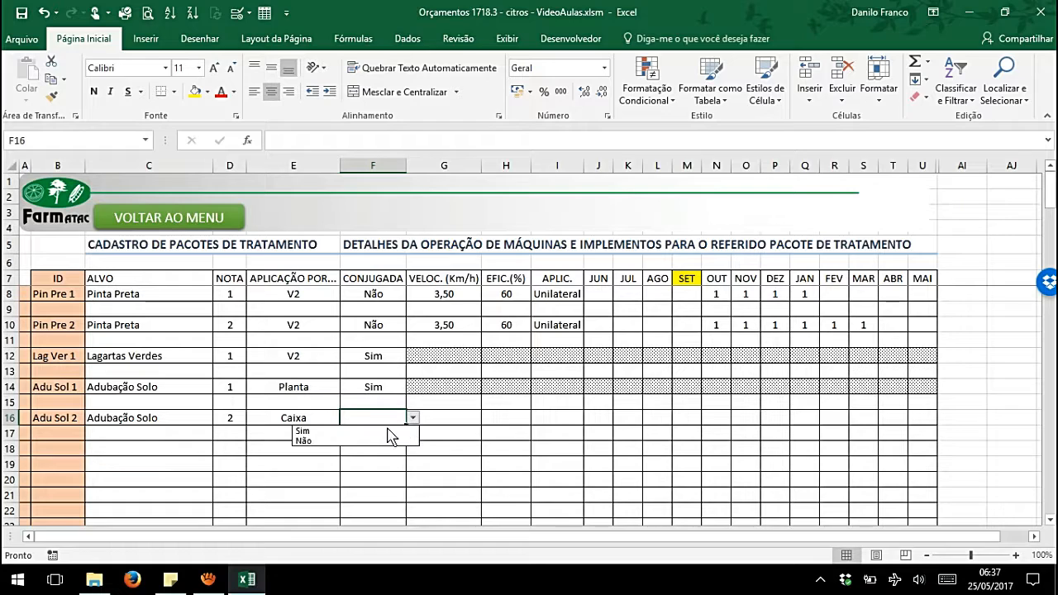
click(384, 441)
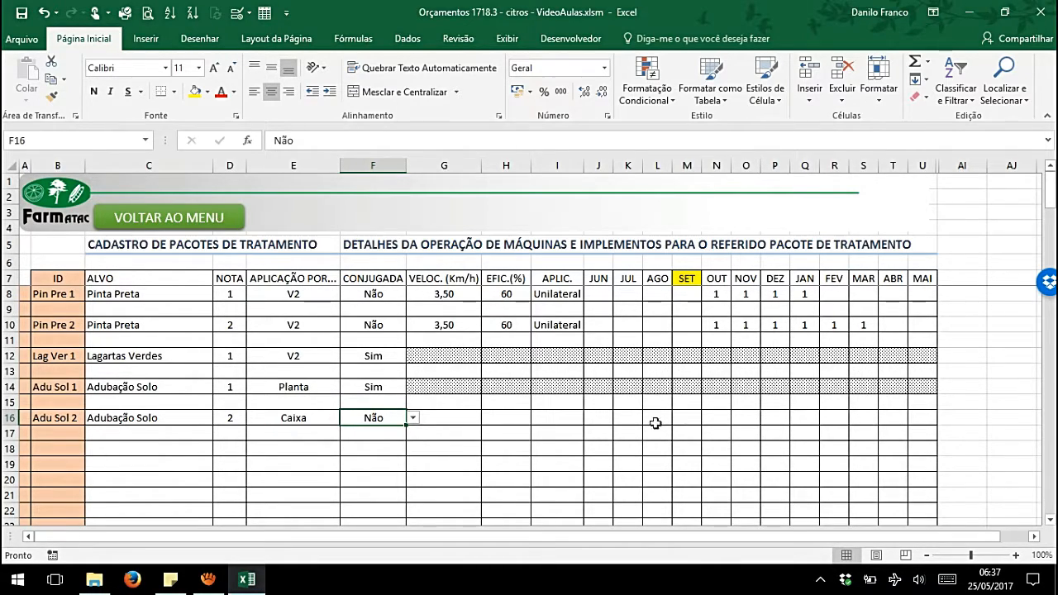
Give the row 16 package a speed of 3,5 km/h, an efficiency of 60% and Bilateral application
click(455, 421)
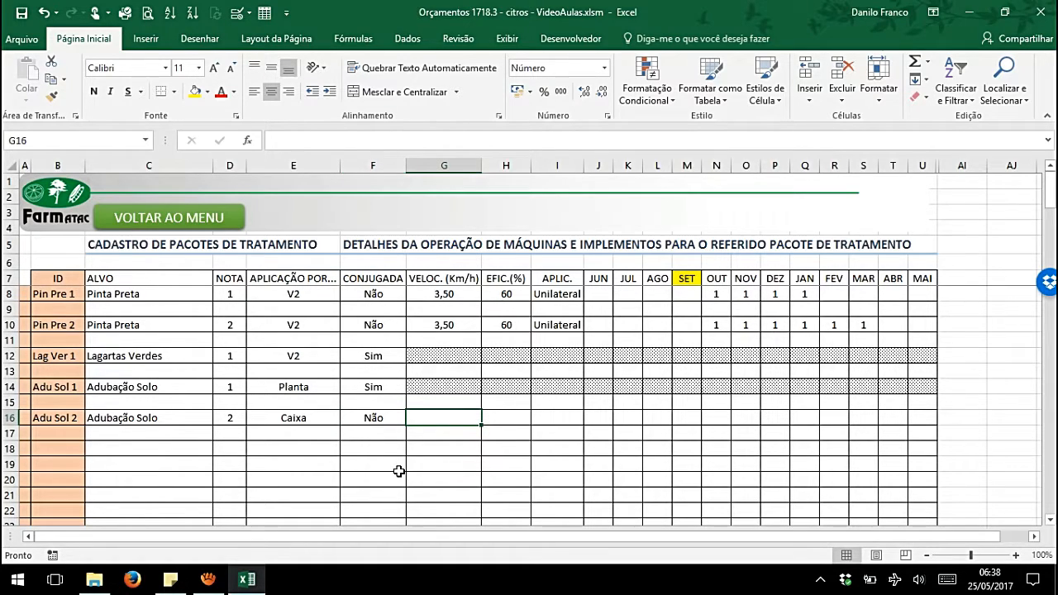
text(3,5)
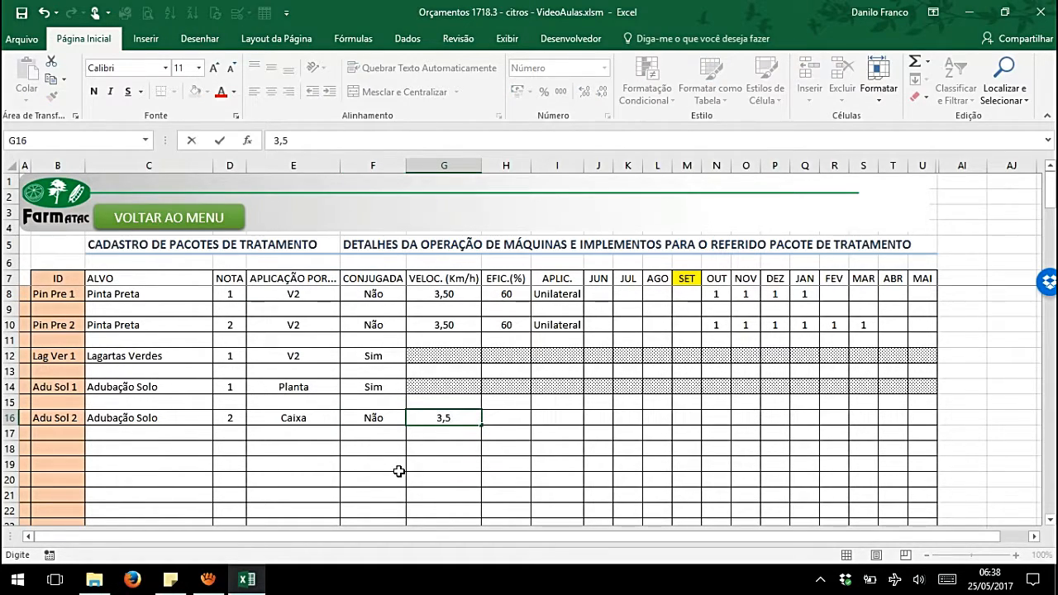
key(Tab)
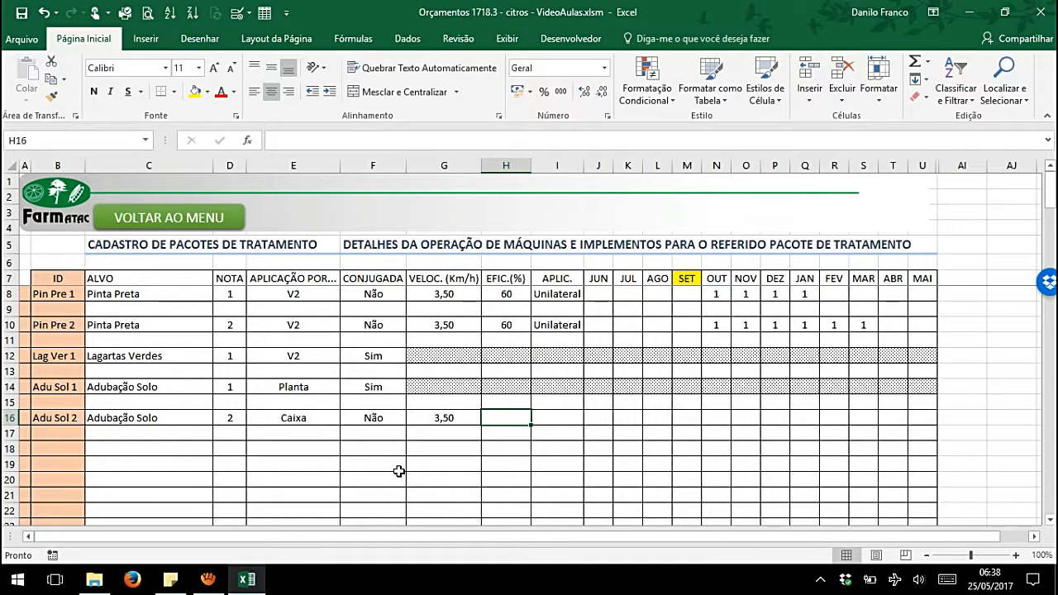
text(60)
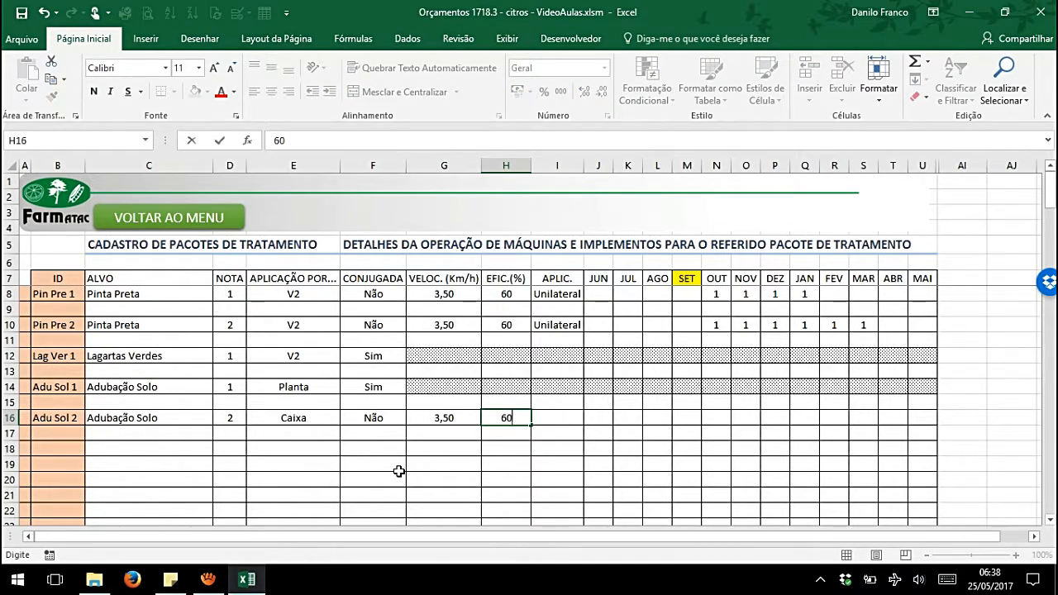
key(Tab)
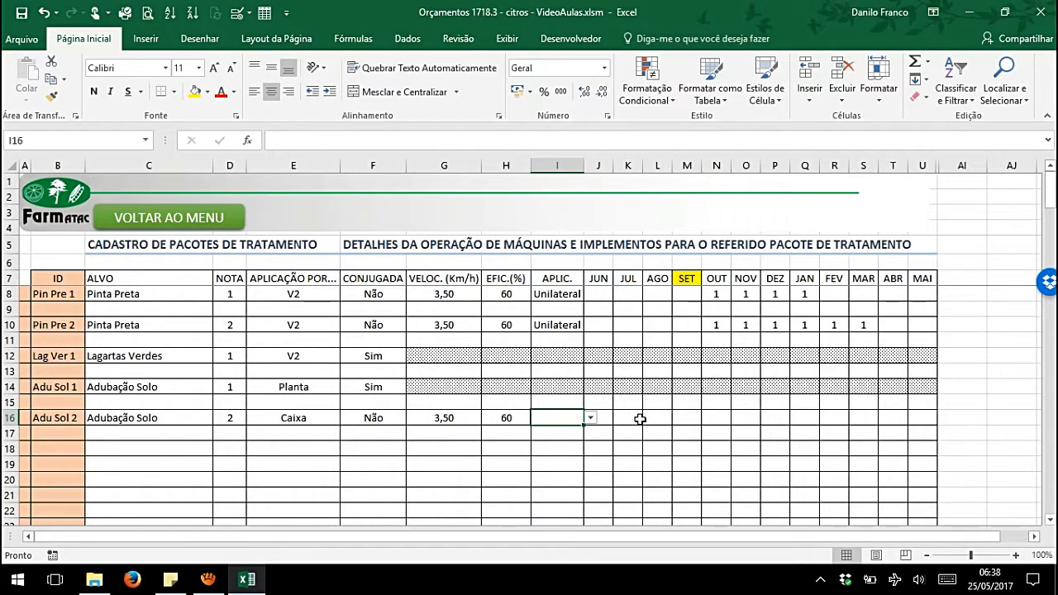
click(591, 418)
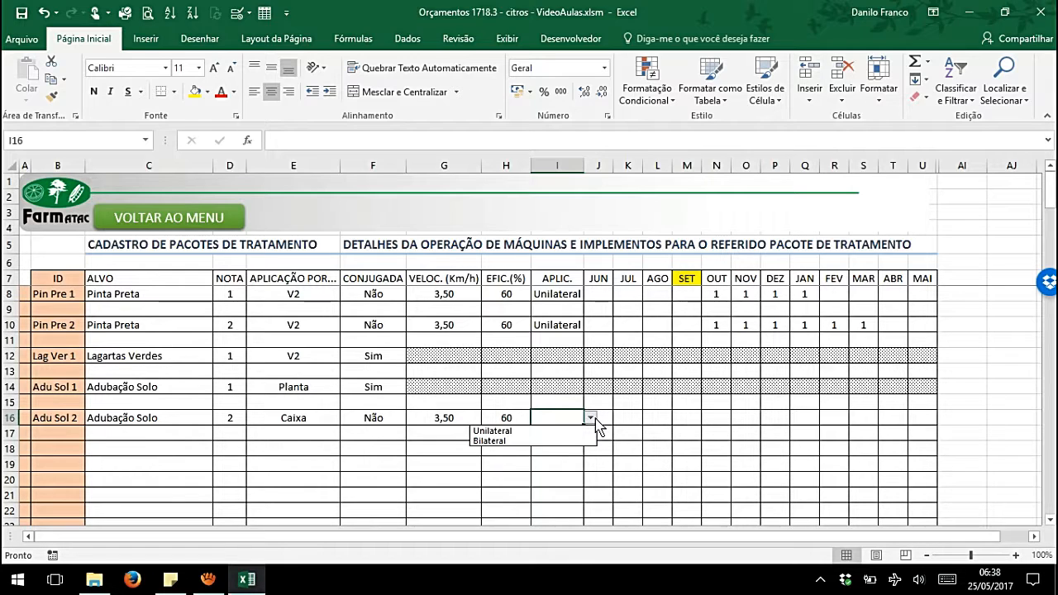
click(505, 442)
Schedule 1 operation each in SET, NOV, JAN and MAR for the row 16 package
click(661, 435)
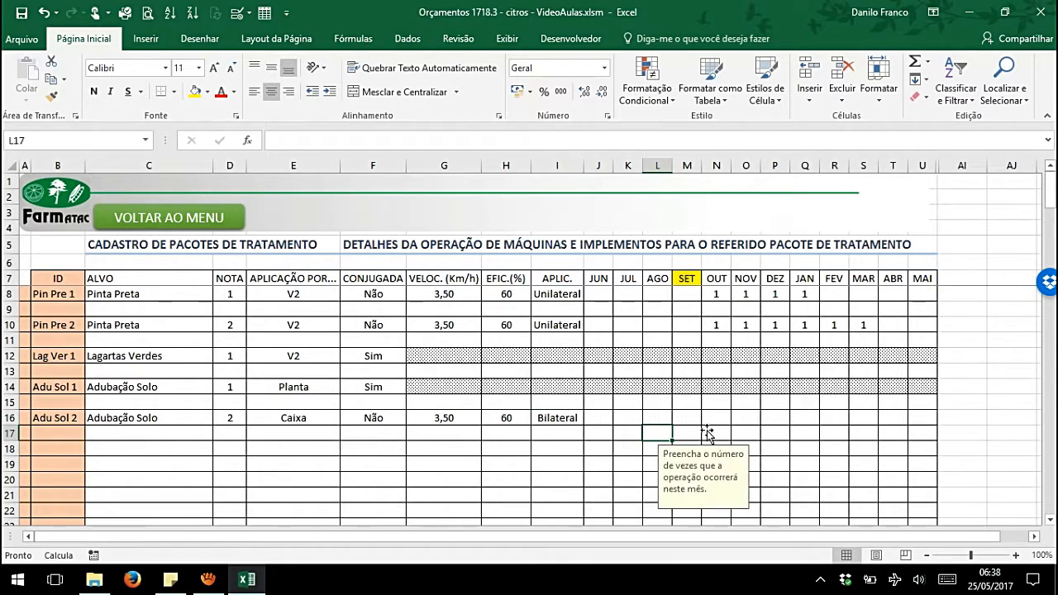
click(717, 418)
click(687, 416)
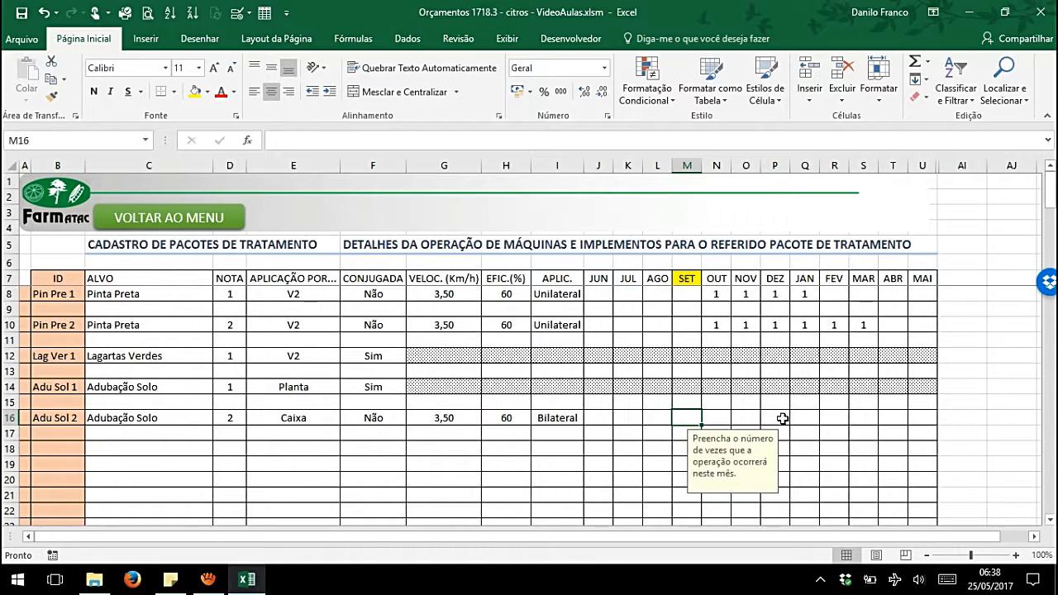
text(1)
key(Right)
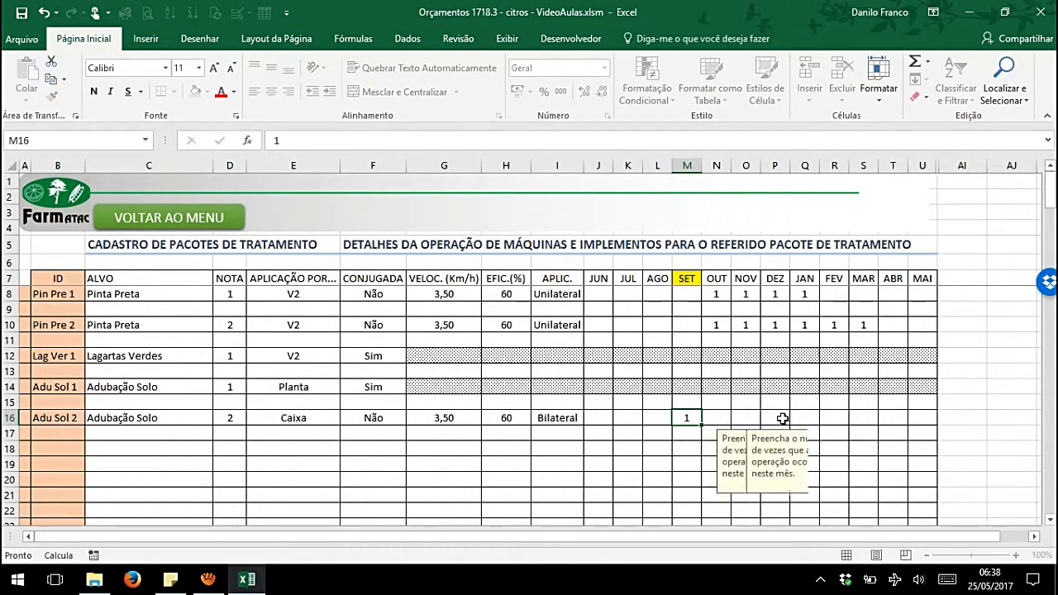
key(Right)
text(1)
key(Right)
key(Right)
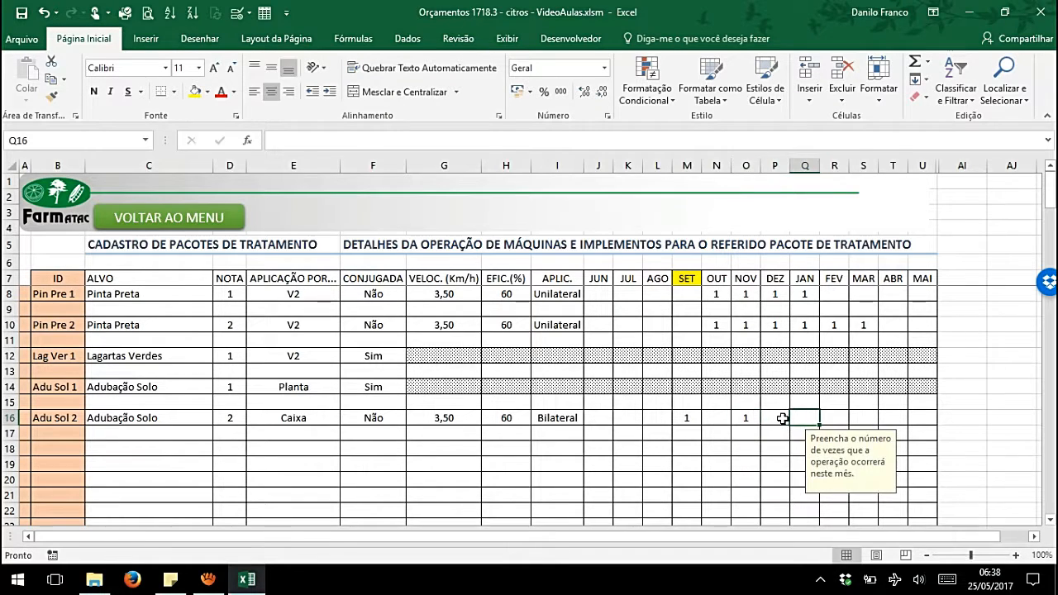
text(1)
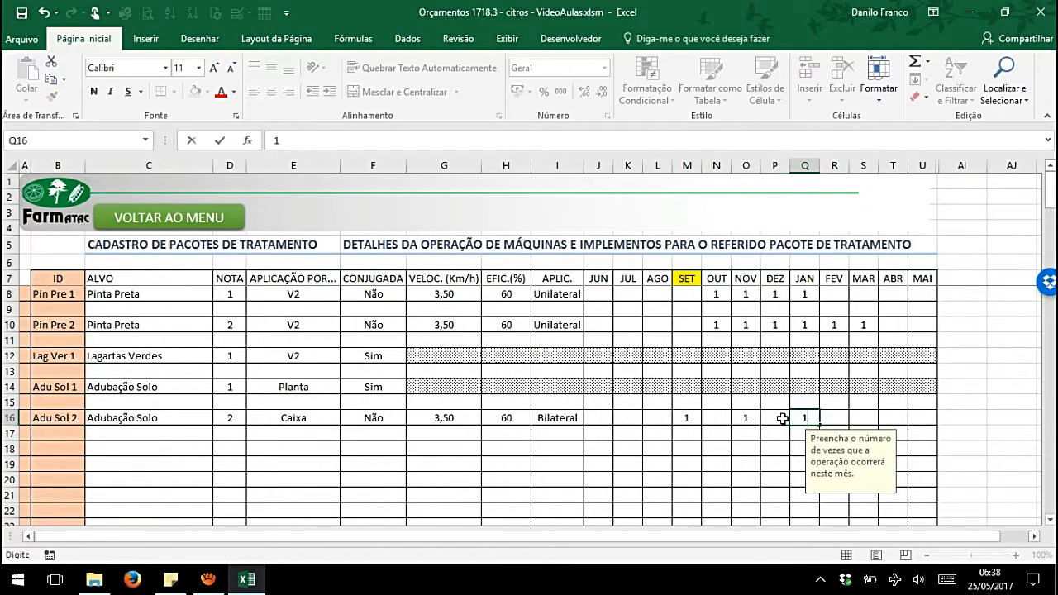
key(Right)
key(Right)
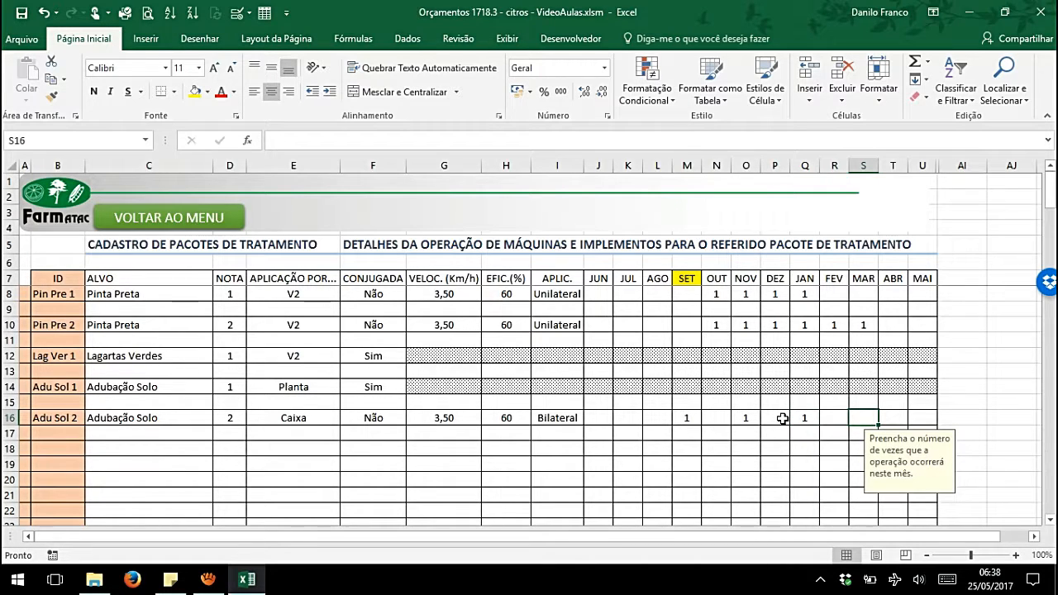
text(1)
key(Right)
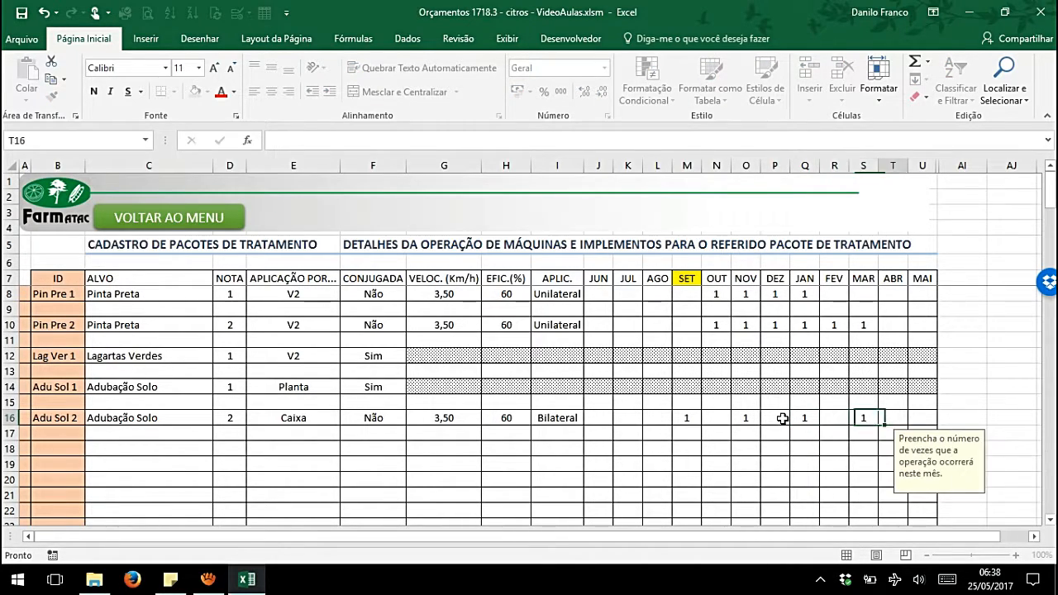
Go through the main menu to the treatment package inputs sheet and add package Adu Sol 2 in row 20
click(219, 223)
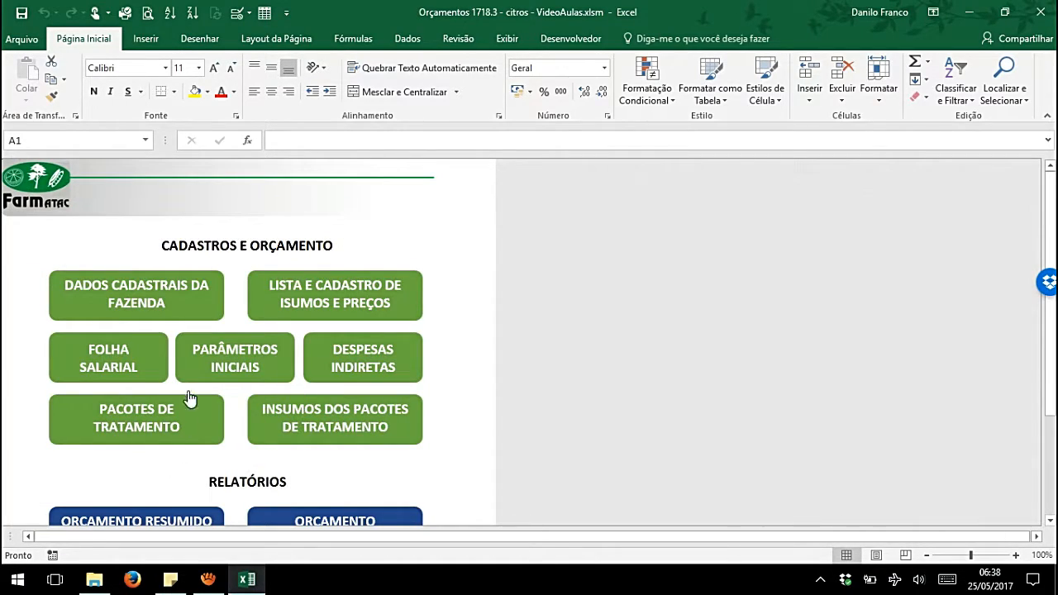
click(320, 426)
scroll(145, 458, down, 1)
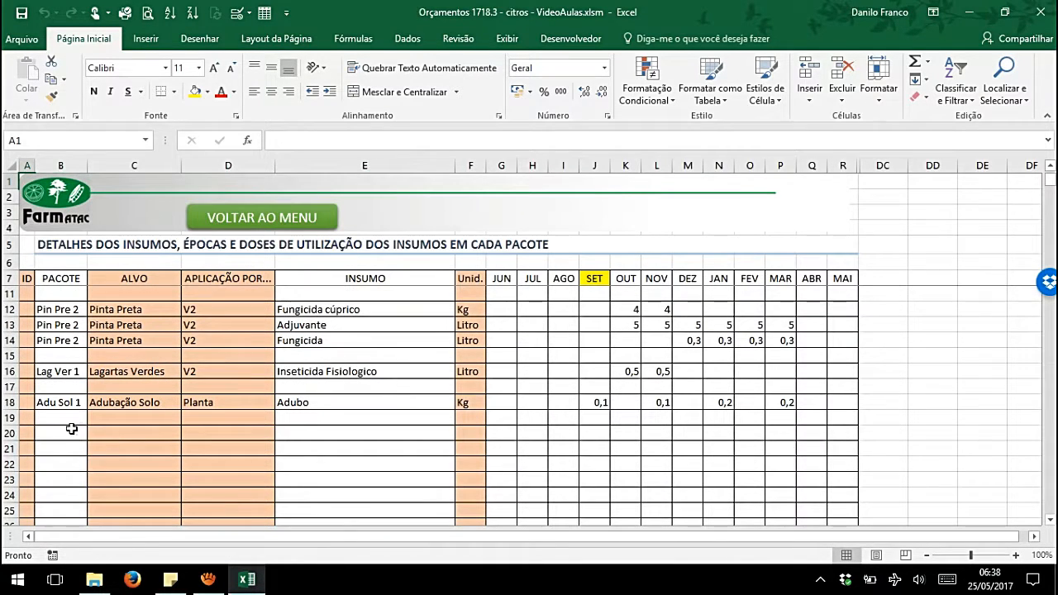
click(70, 432)
click(94, 433)
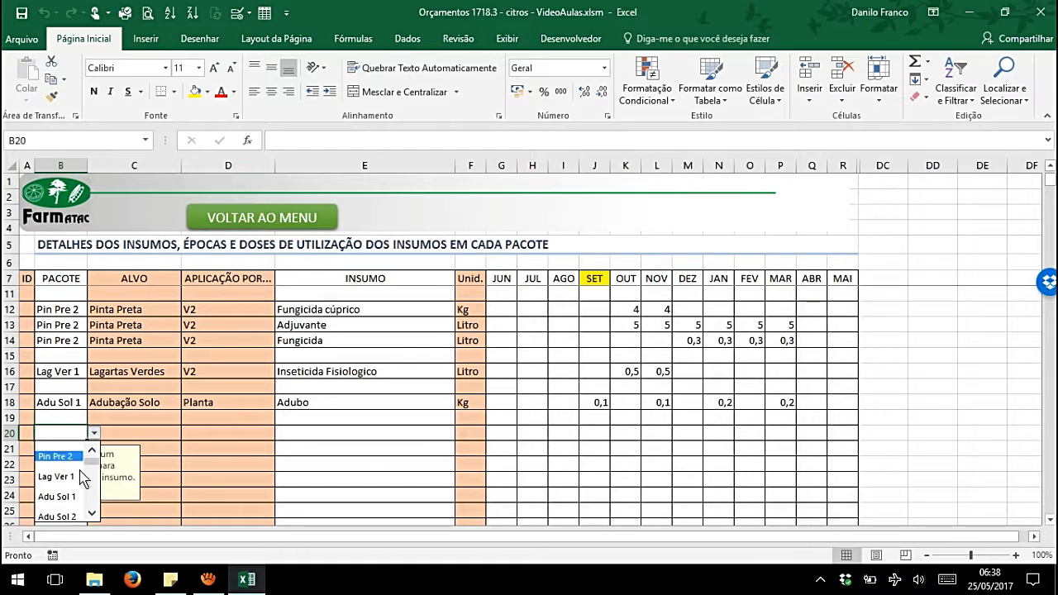
click(56, 517)
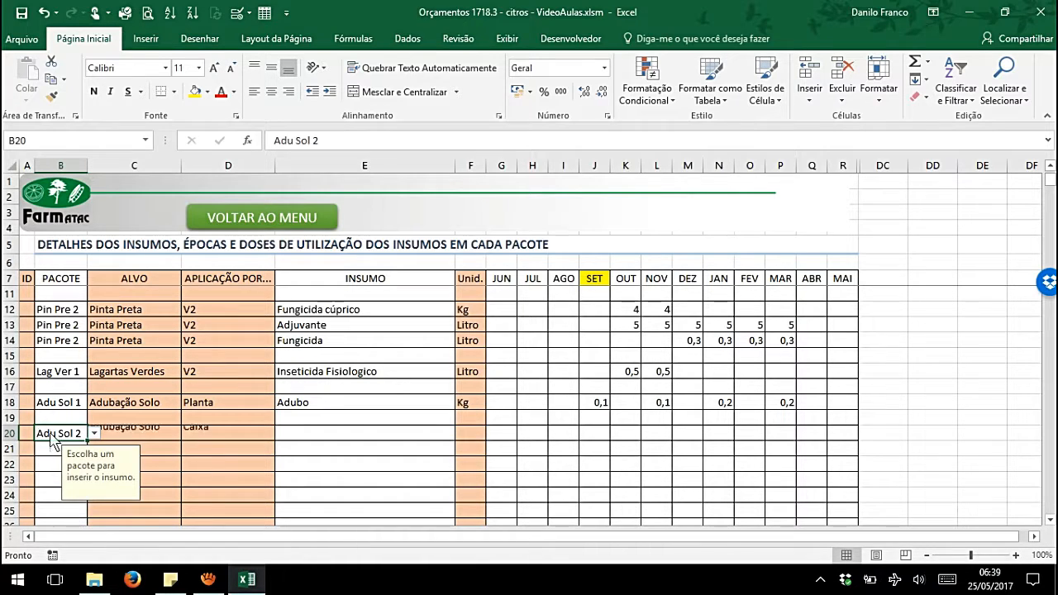
Choose Adubo as the input for the Adu Sol 2 package in row 20
click(339, 436)
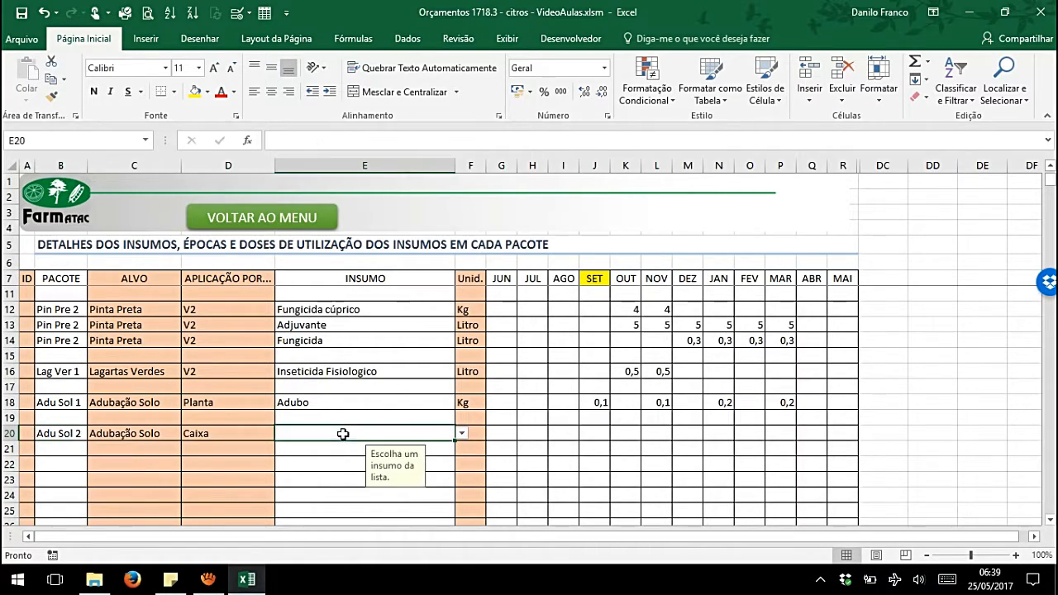
click(461, 434)
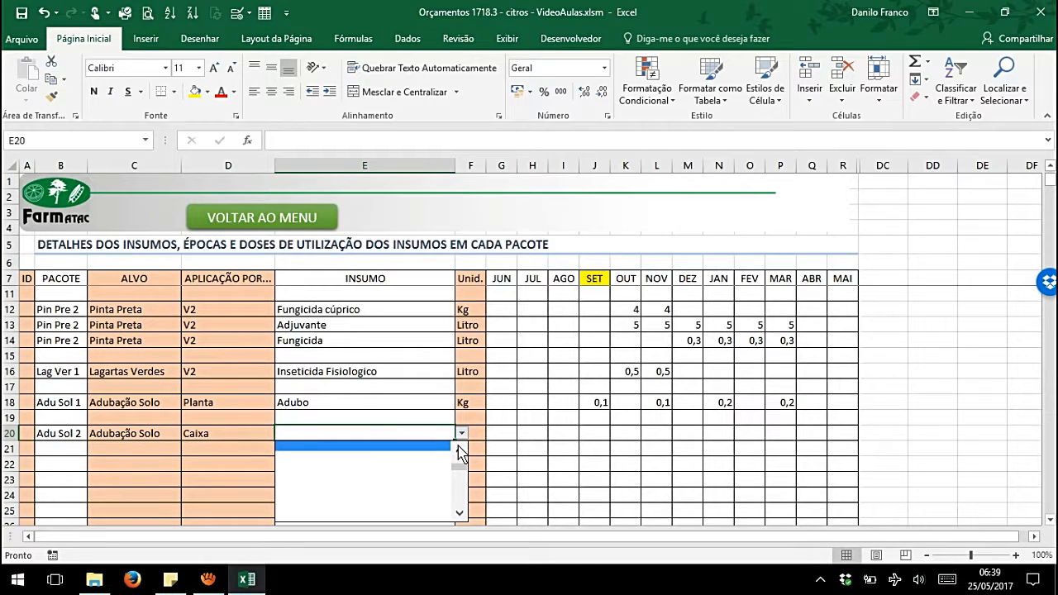
click(459, 447)
click(459, 447)
click(459, 447)
click(459, 448)
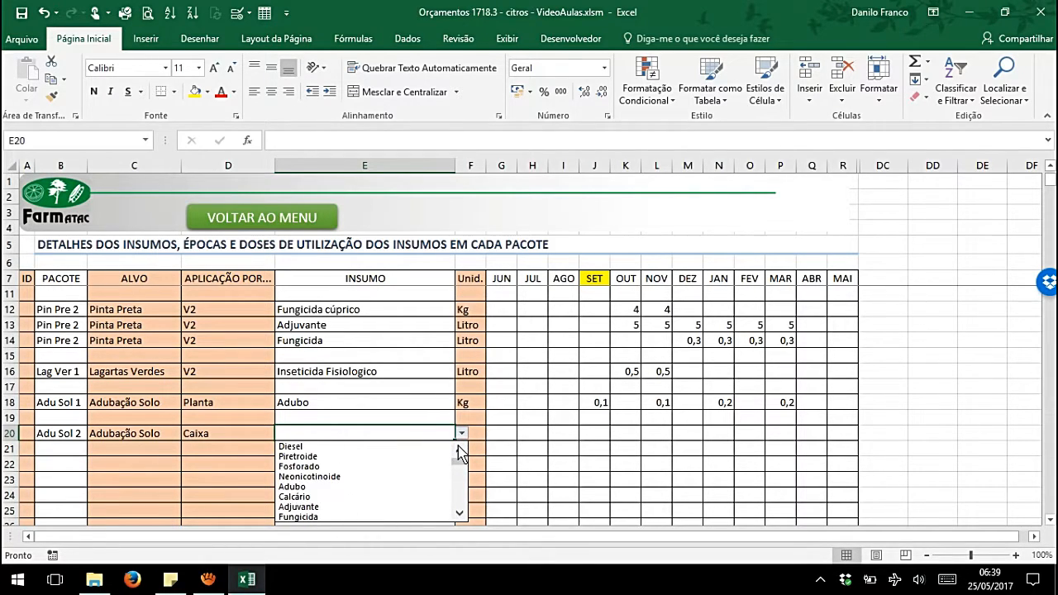
click(308, 487)
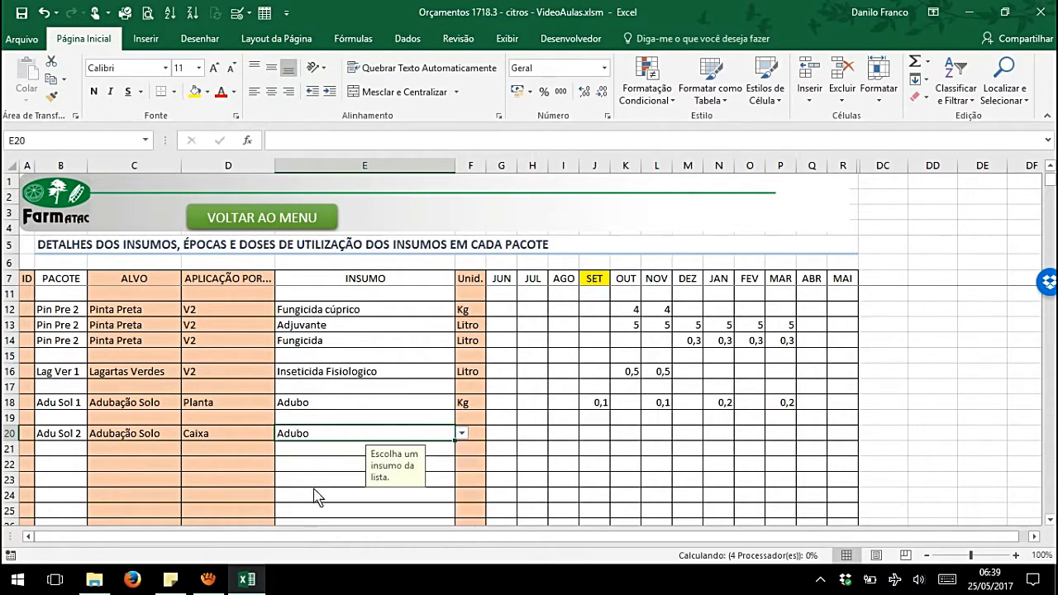
click(337, 465)
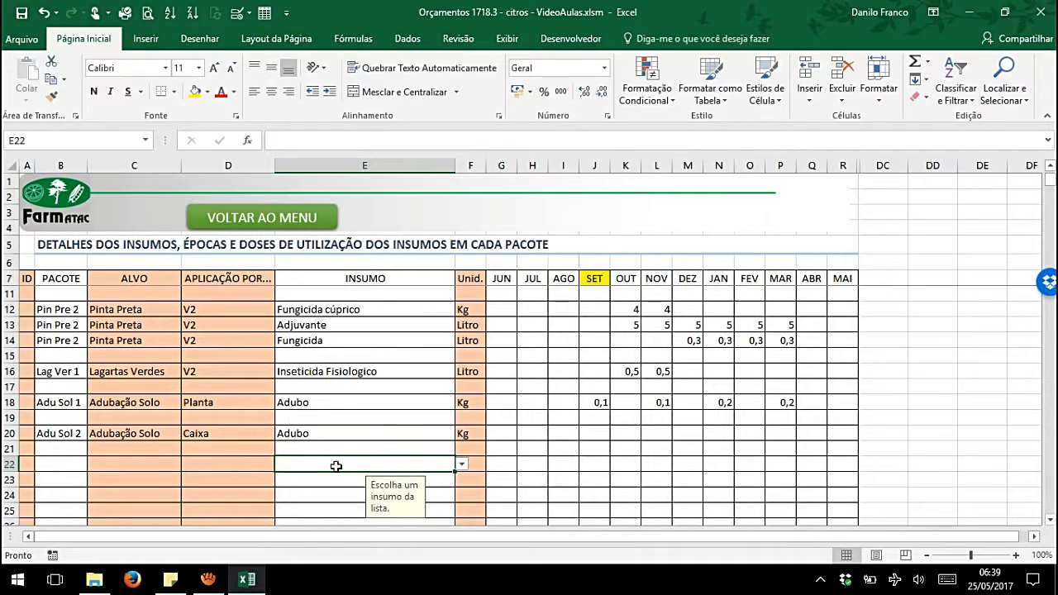
Enter the SET dose of Adubo for Adu Sol 2 as the formula =1*30%
click(594, 435)
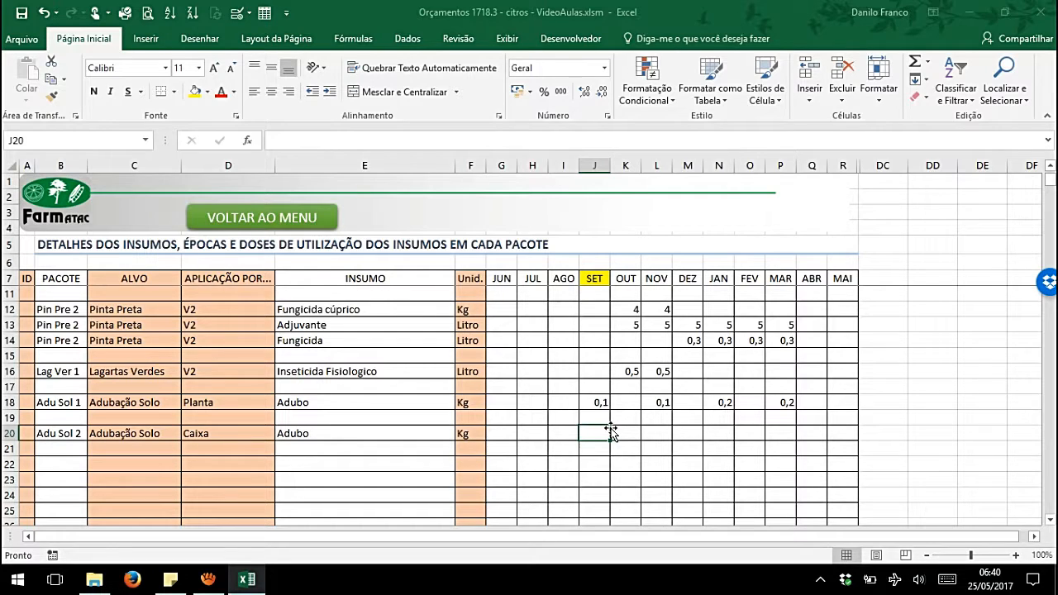
text(=)
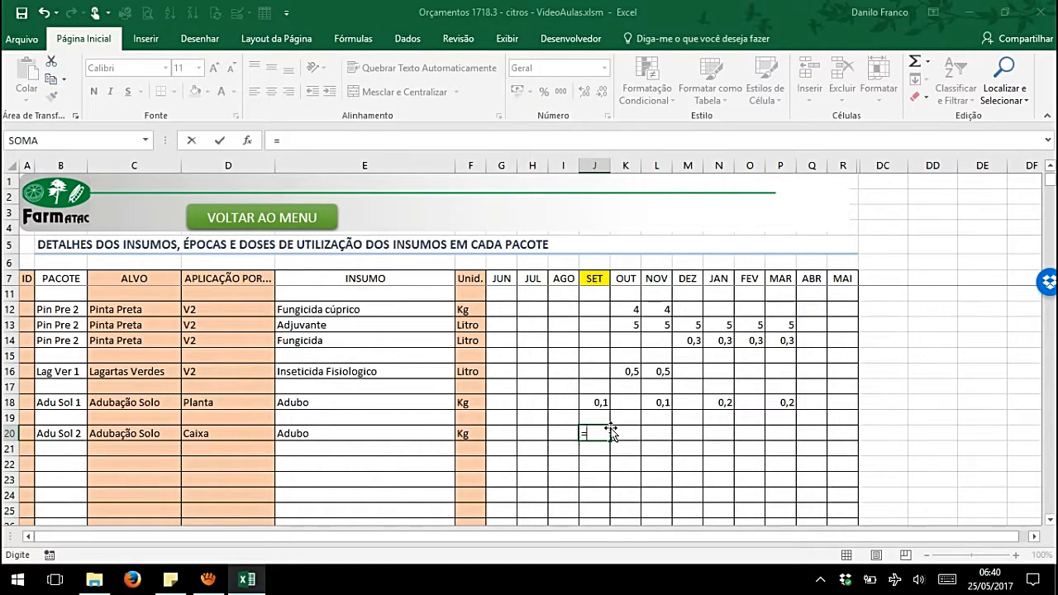
text(1)
text(3)
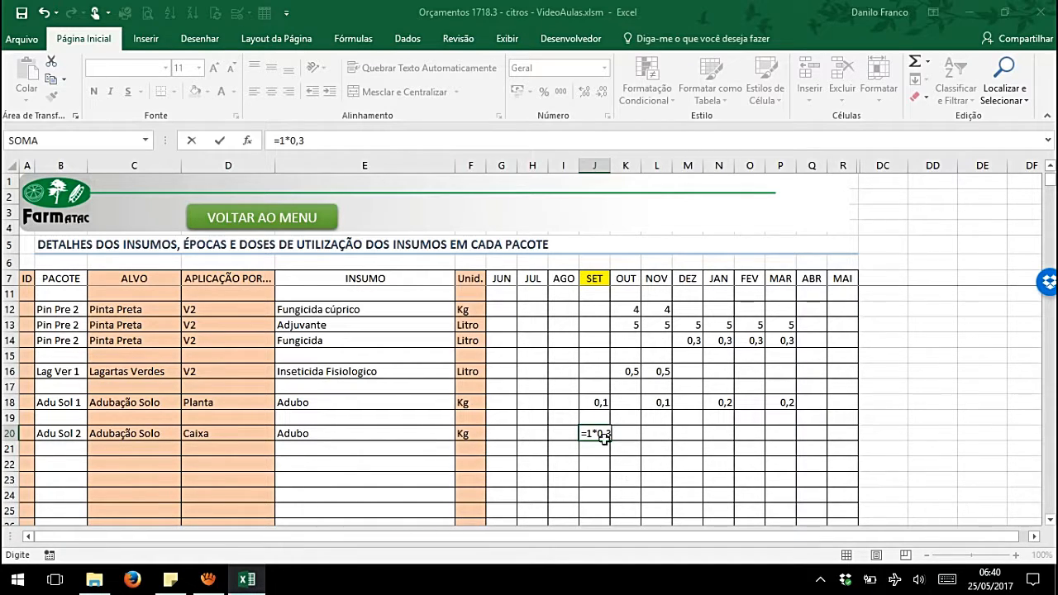
key(BackSpace)
key(BackSpace)
key(BackSpace)
text(30%)
key(Return)
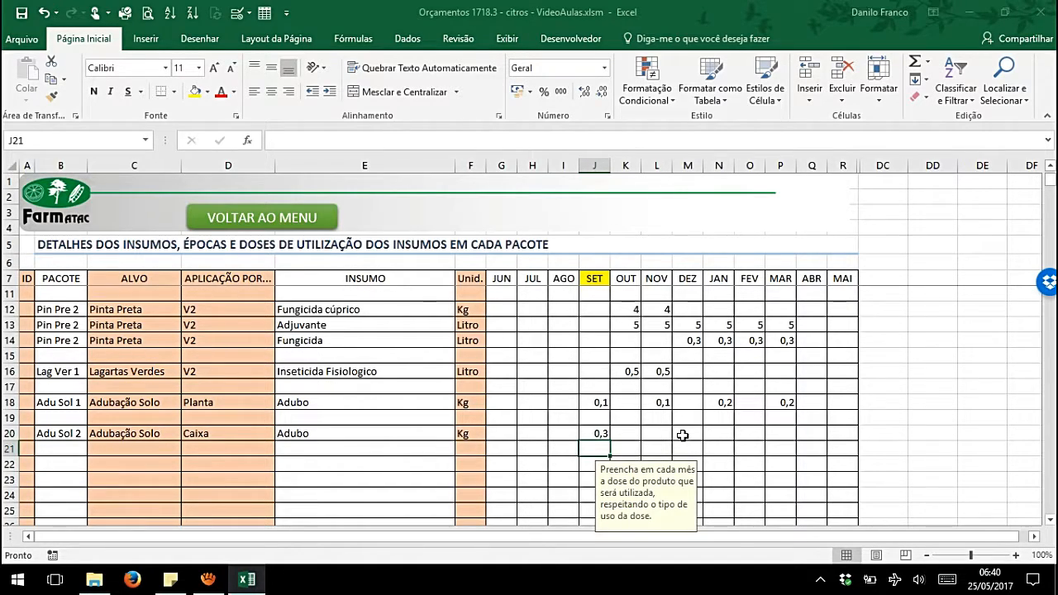
Enter the NOV dose of Adubo for the Adu Sol 2 package as the formula =1*30%
key(Up)
key(Right)
key(Right)
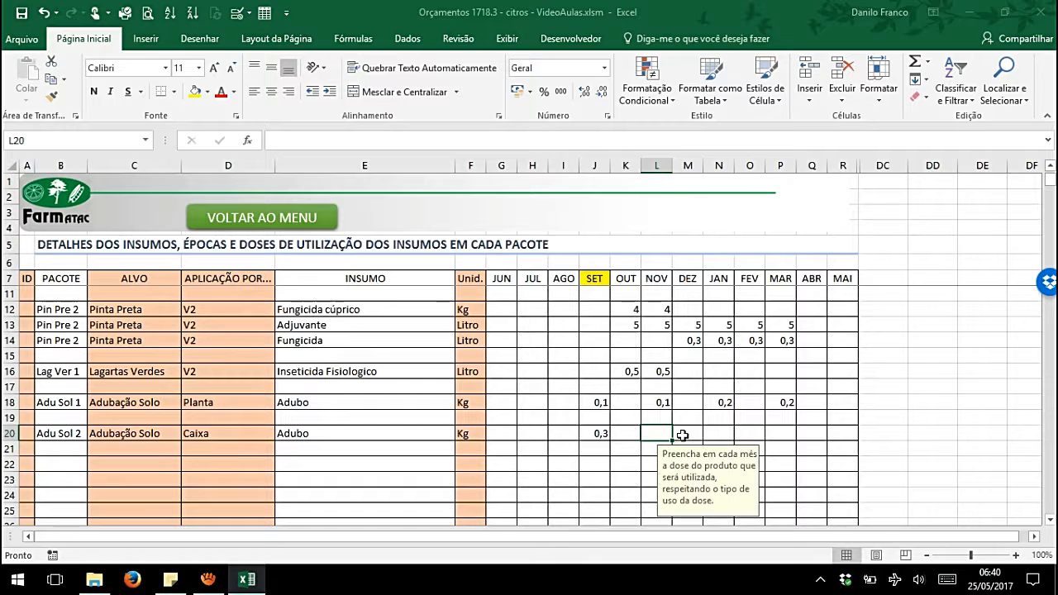
text(=)
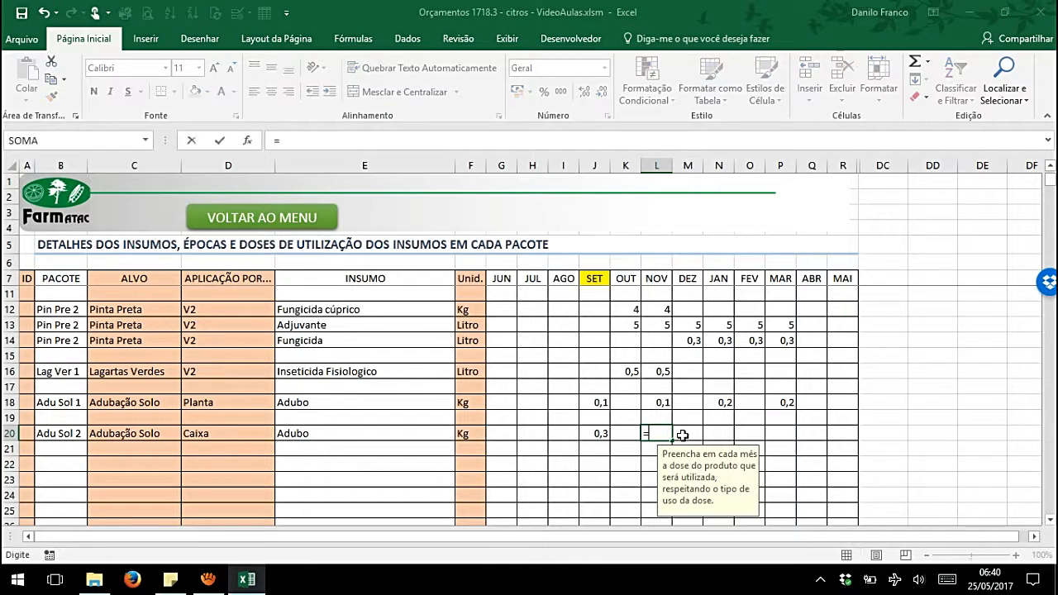
text(1*30%)
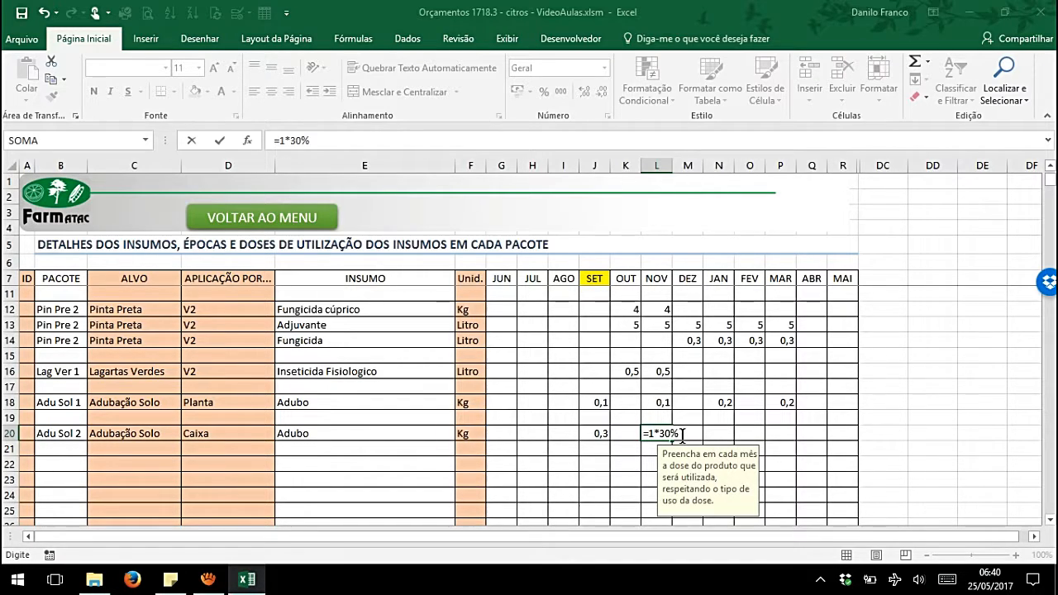
key(Tab)
key(Tab)
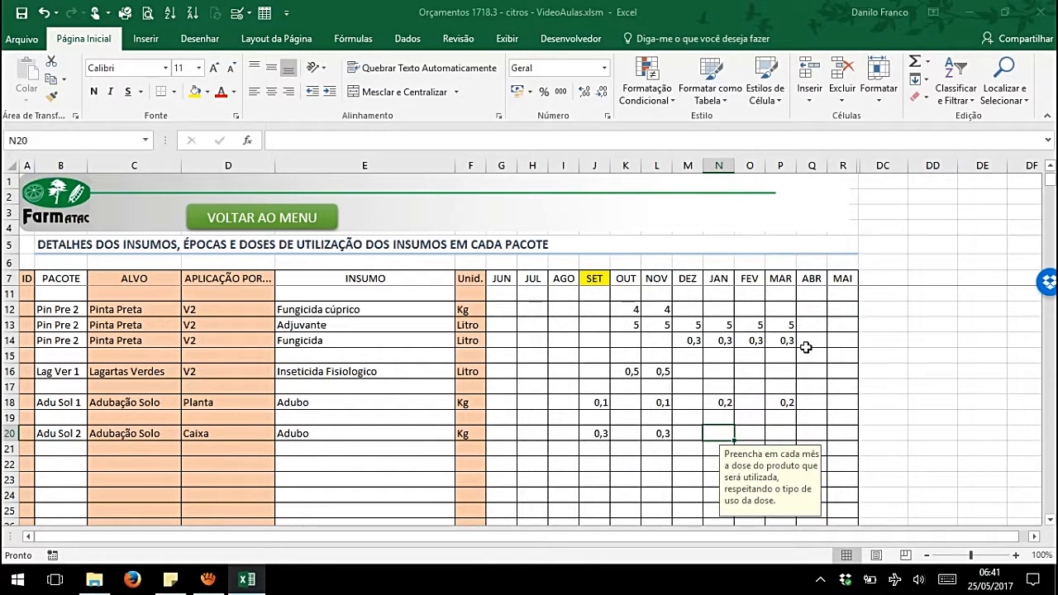
Enter the JAN and MAR doses of Adubo for Adu Sol 2 as =1*20% each, and check the sum of the row's doses
text(=)
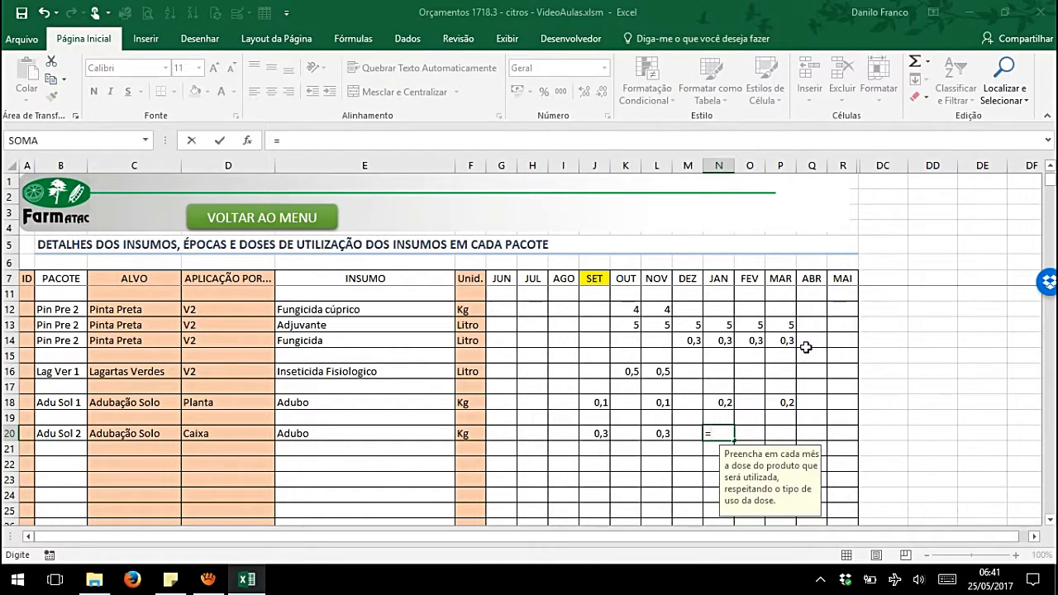
text(1*20%)
key(Tab)
key(Tab)
text(=1)
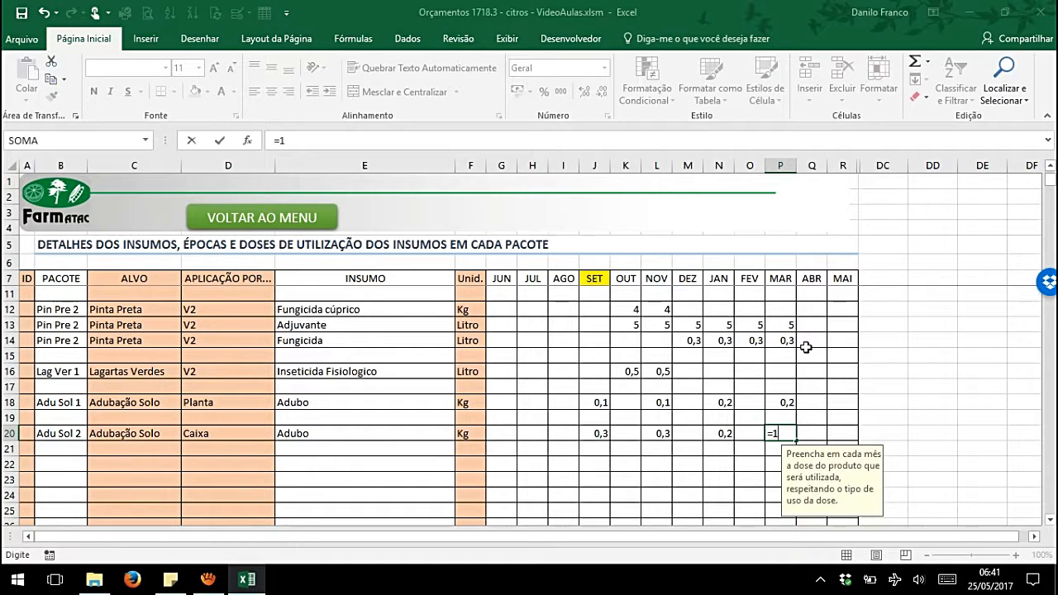
text(*20%)
key(Return)
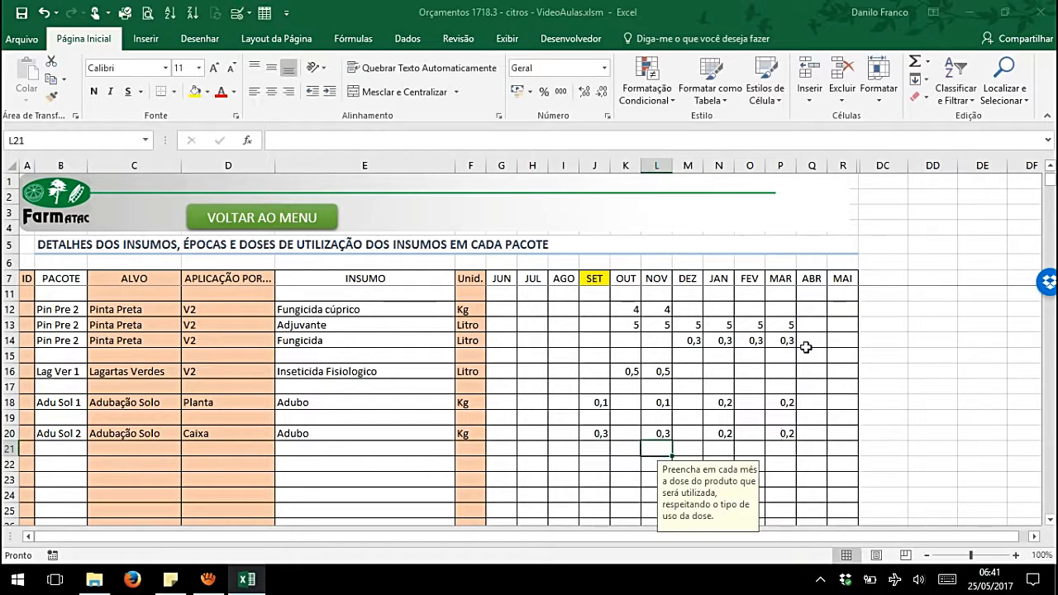
drag(563, 431, 818, 429)
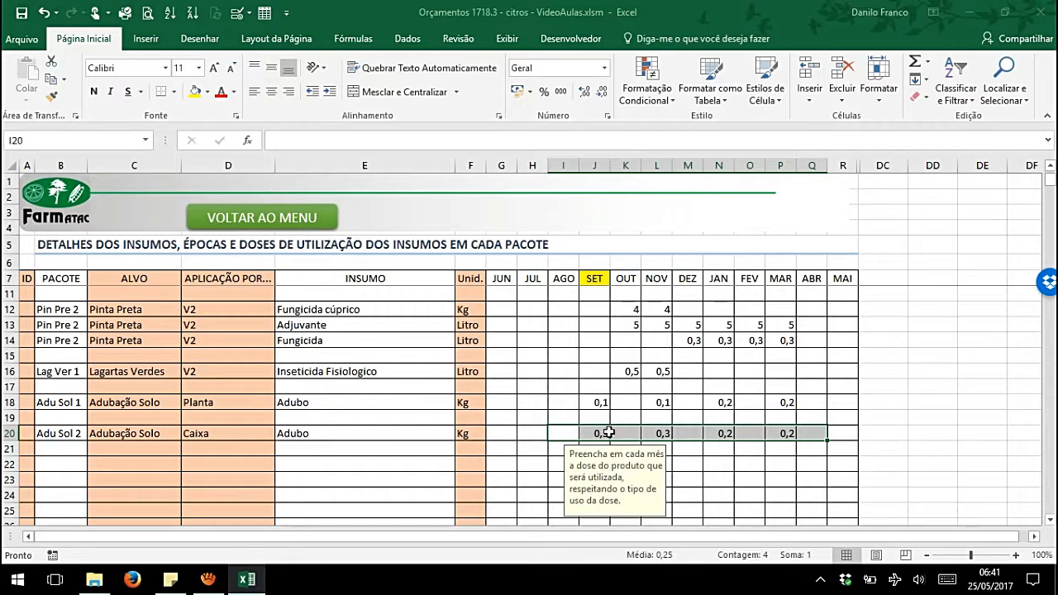
click(535, 434)
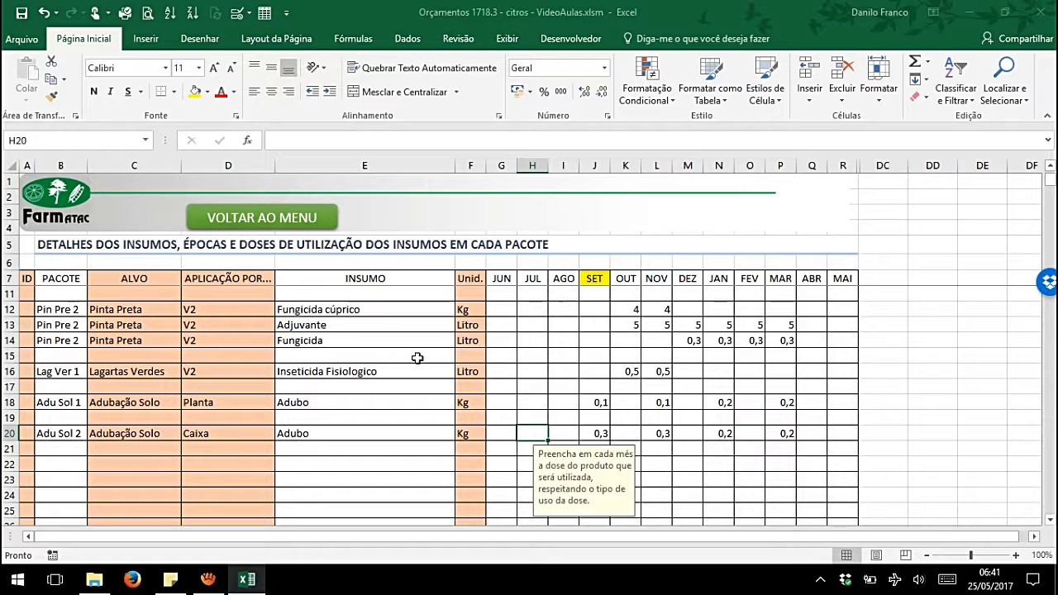
Go through the main menu to the farm registration data and assign soil fertilization package 2 to plots 1 and 2
click(273, 216)
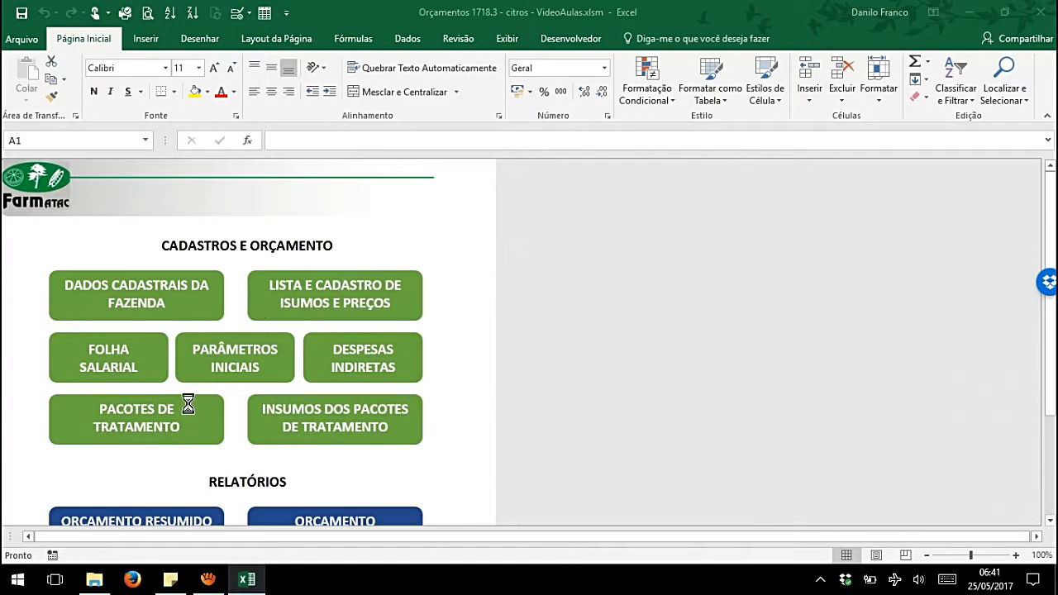
click(138, 294)
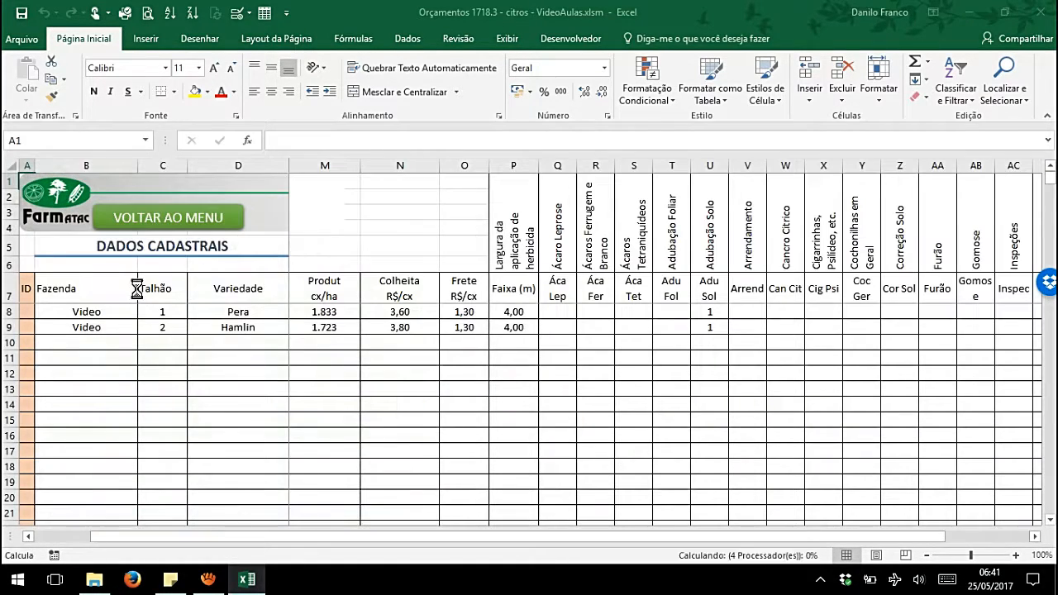
click(708, 313)
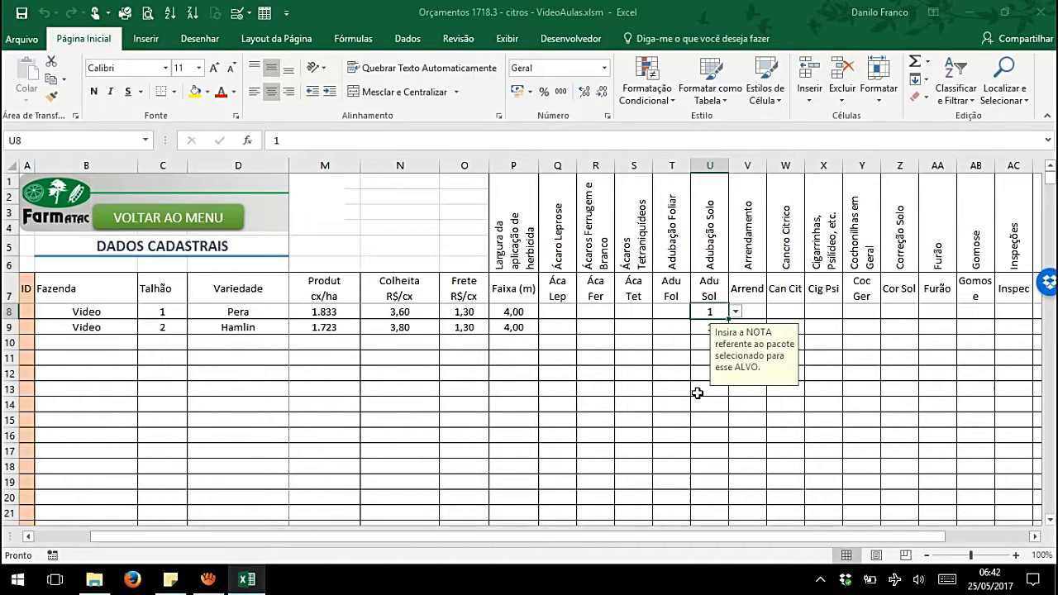
click(735, 312)
click(701, 334)
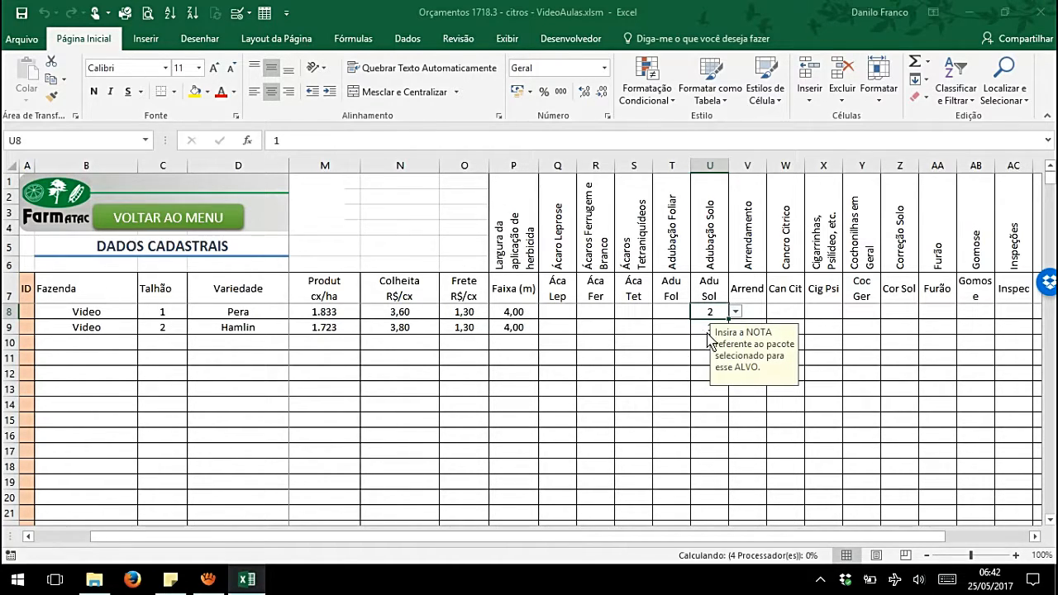
click(735, 327)
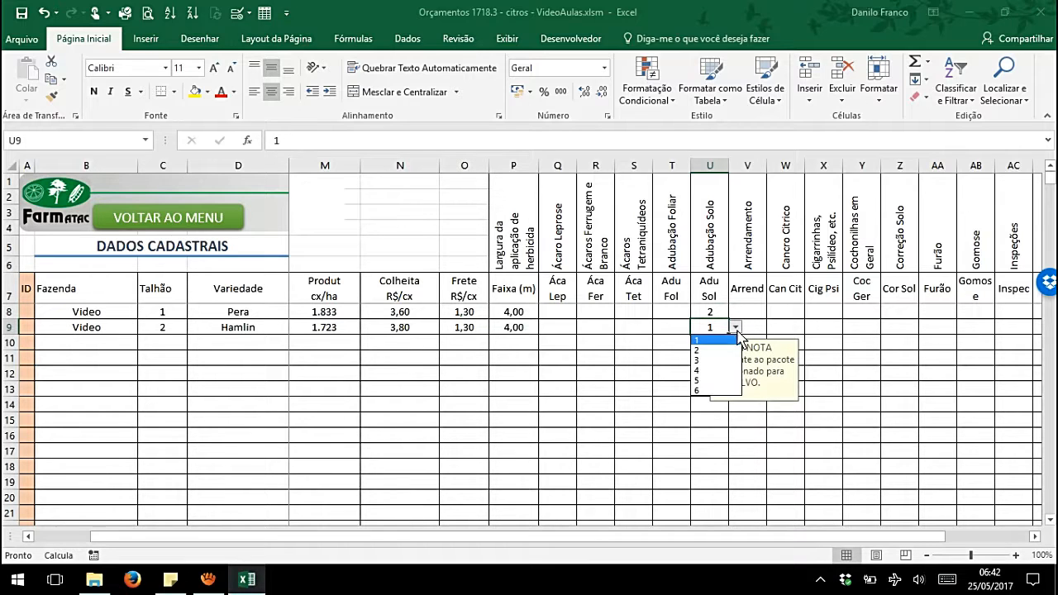
click(703, 350)
click(697, 421)
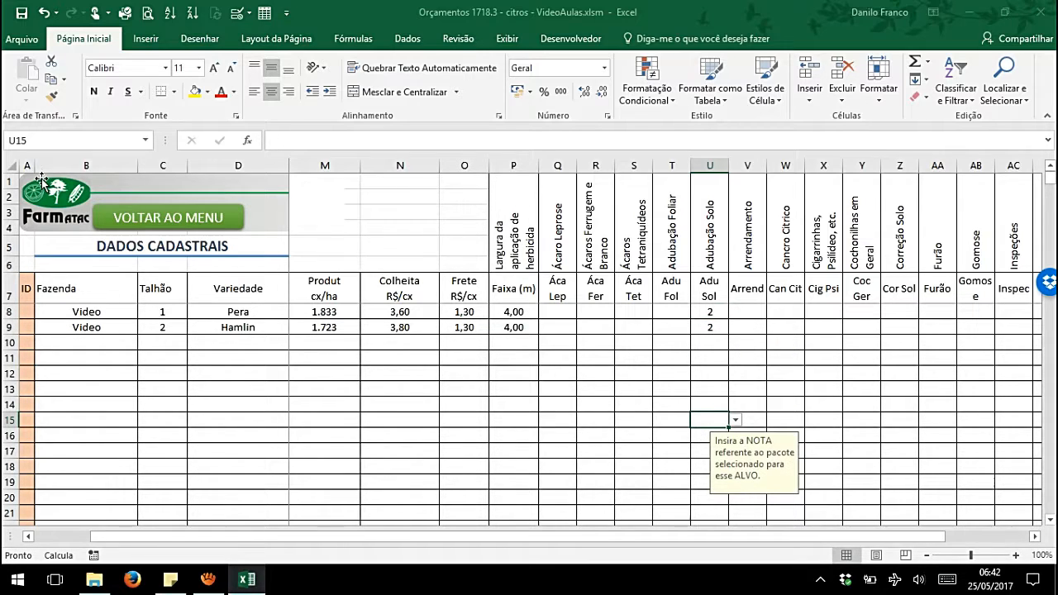
Go through the main menu to the detailed budget report and examine the Fert Solo costs per plot
click(149, 220)
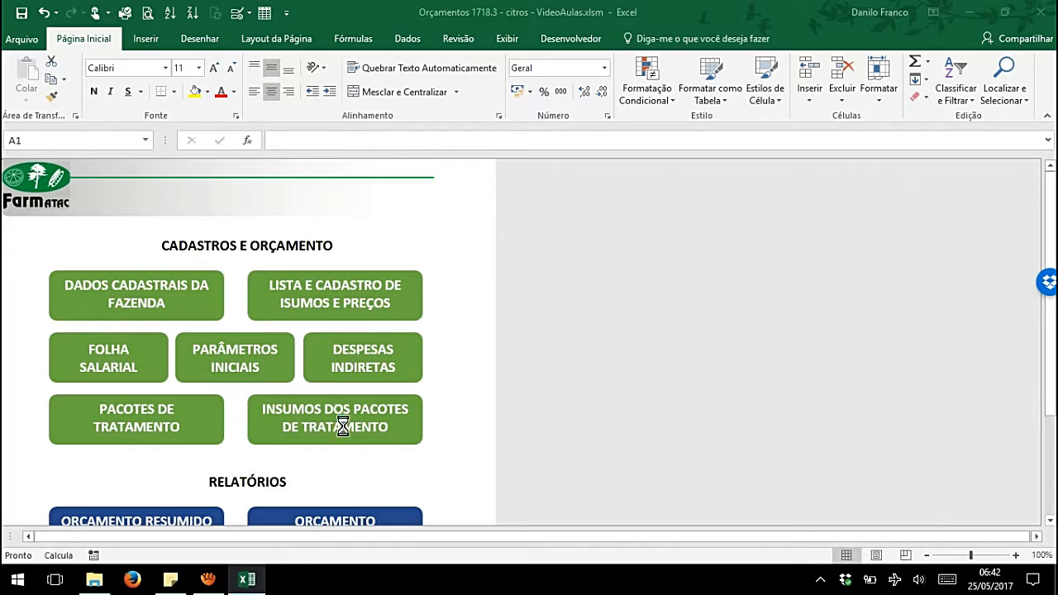
scroll(380, 446, down, 2)
click(351, 472)
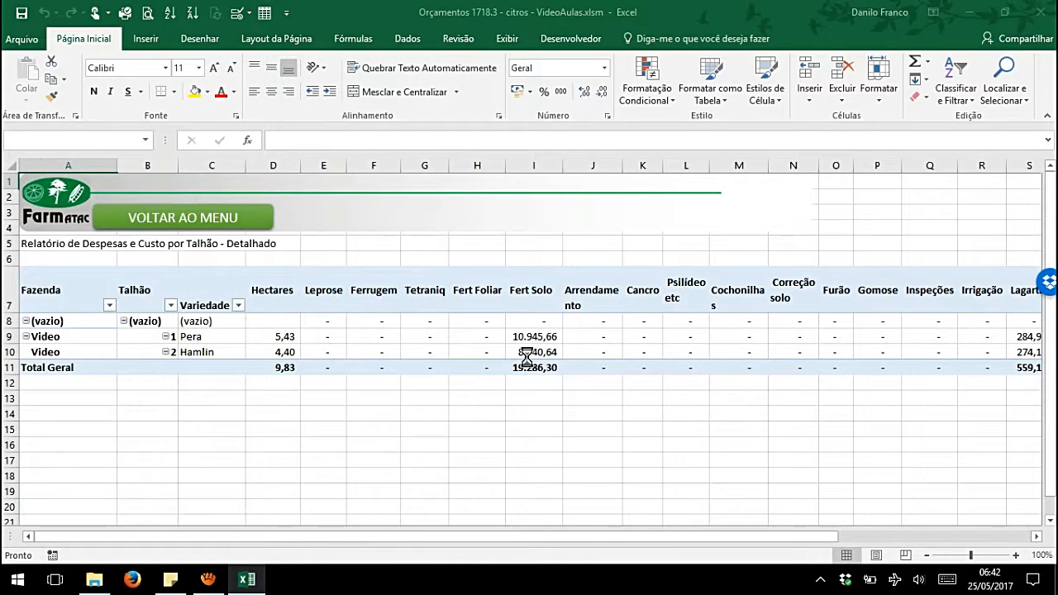
click(533, 277)
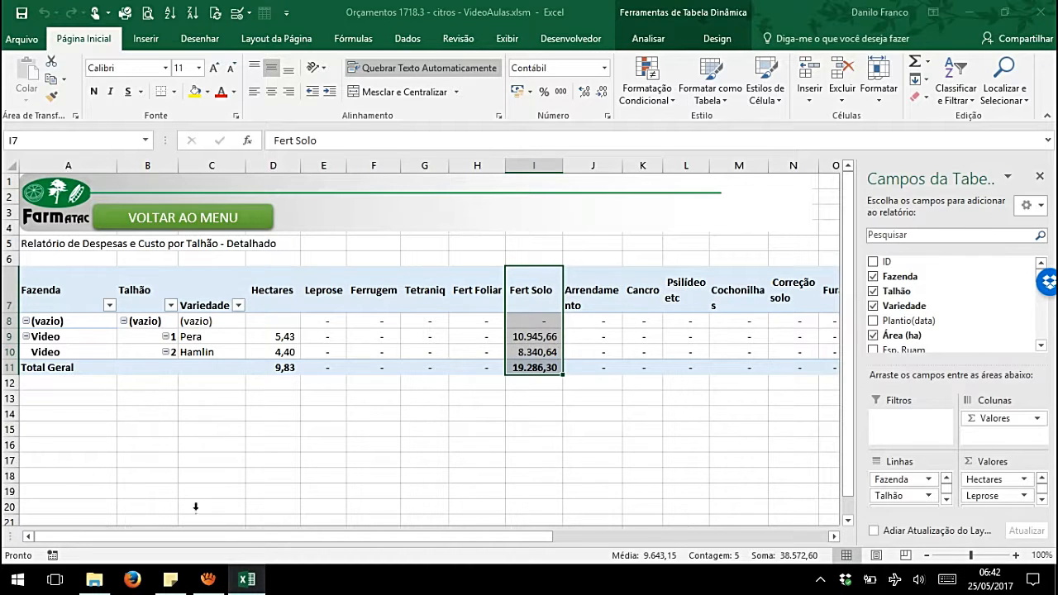
Go through the main menu to the input purchase summary, examine Adubo's purchase volume, and return to the menu
click(224, 215)
scroll(205, 387, down, 3)
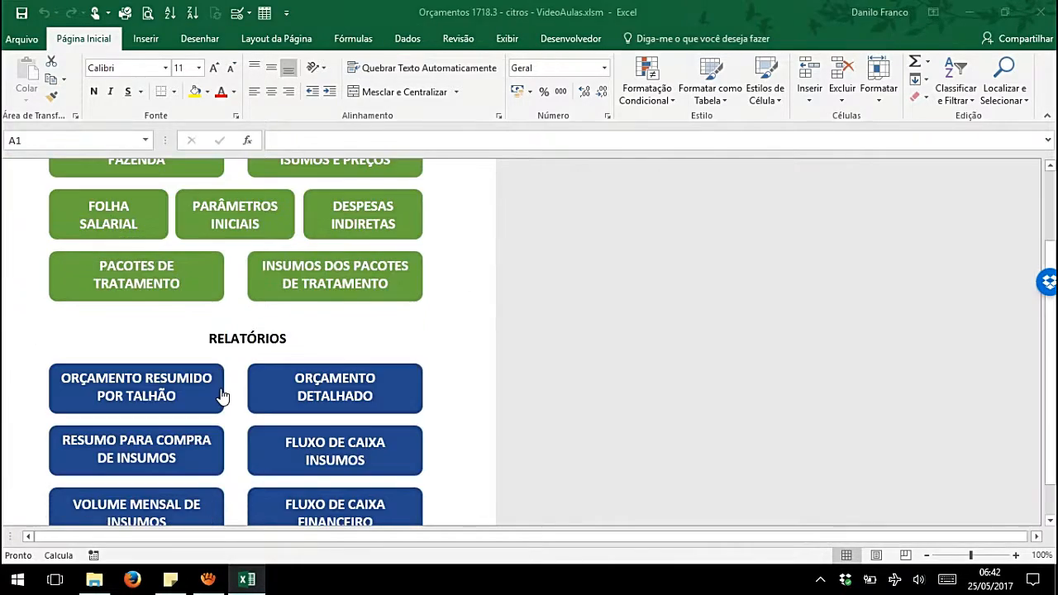
click(156, 453)
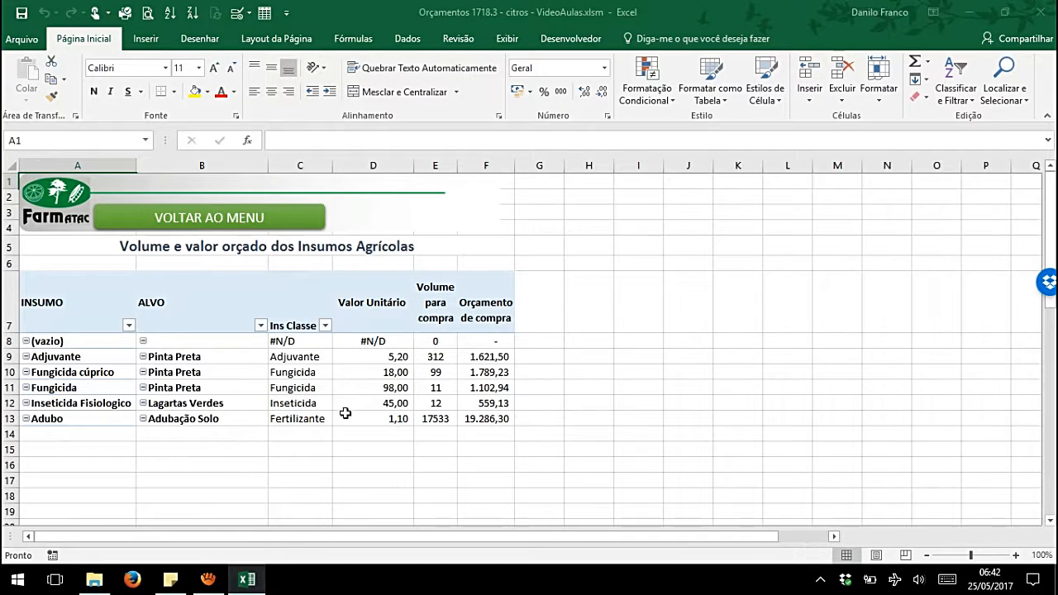
click(439, 421)
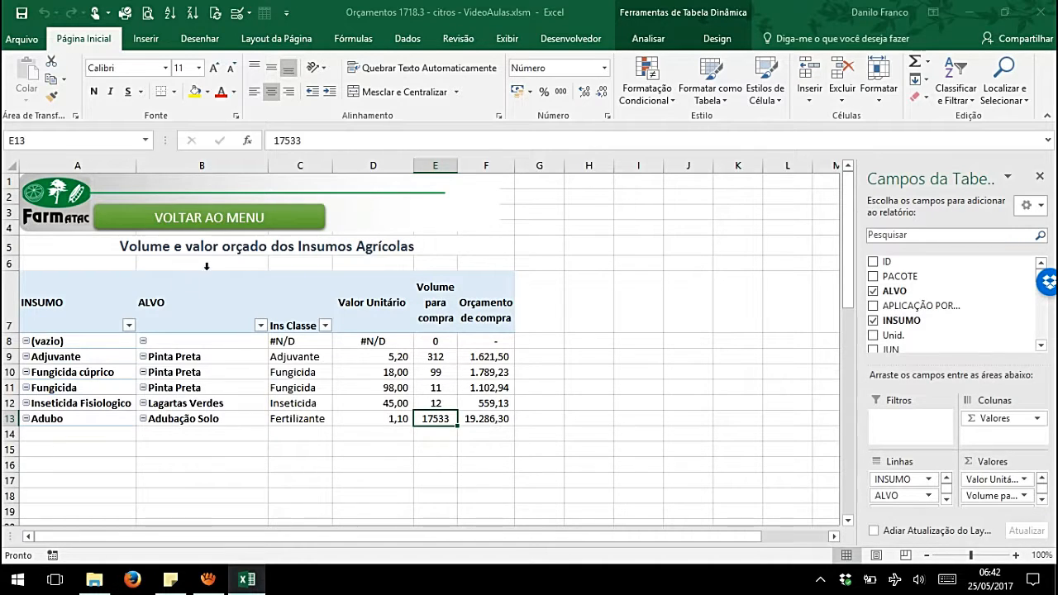
click(232, 222)
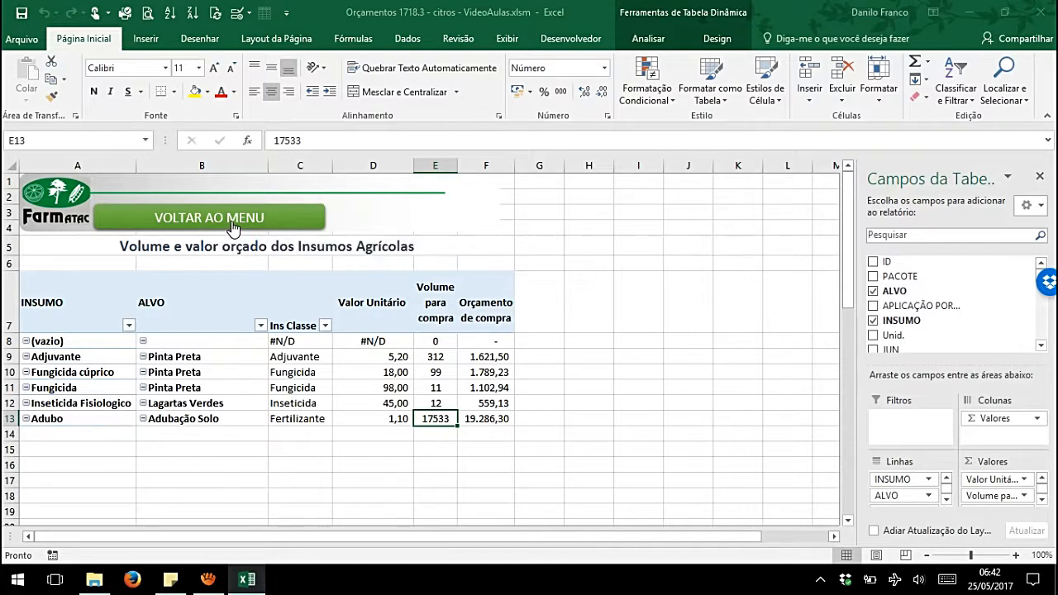